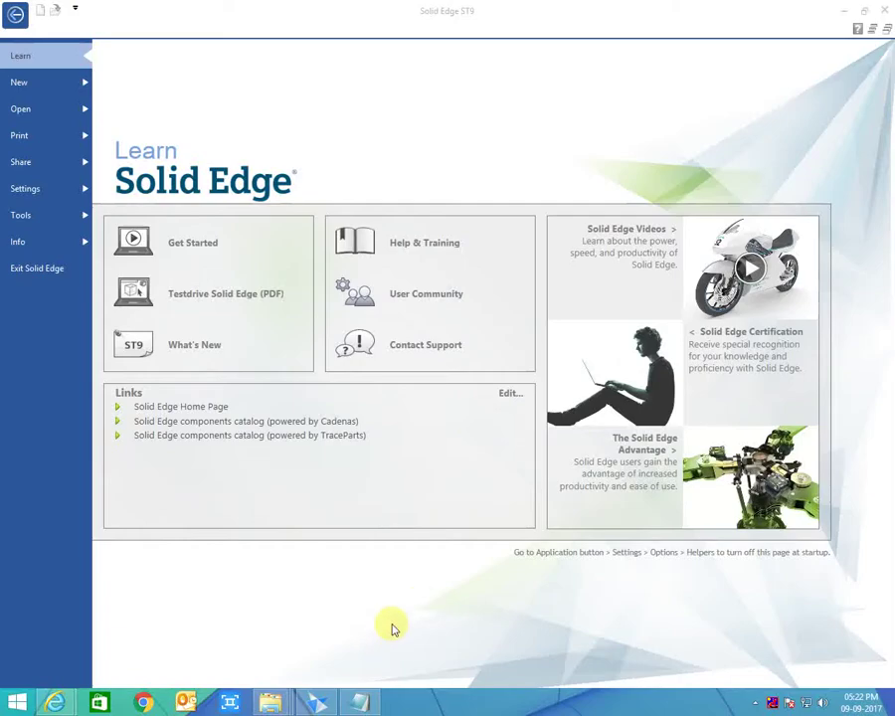
Step: Switch to the open Notepad notes and highlight the heading "BATCH OPERATION IN SOLID EDGE"
left_click(360, 699)
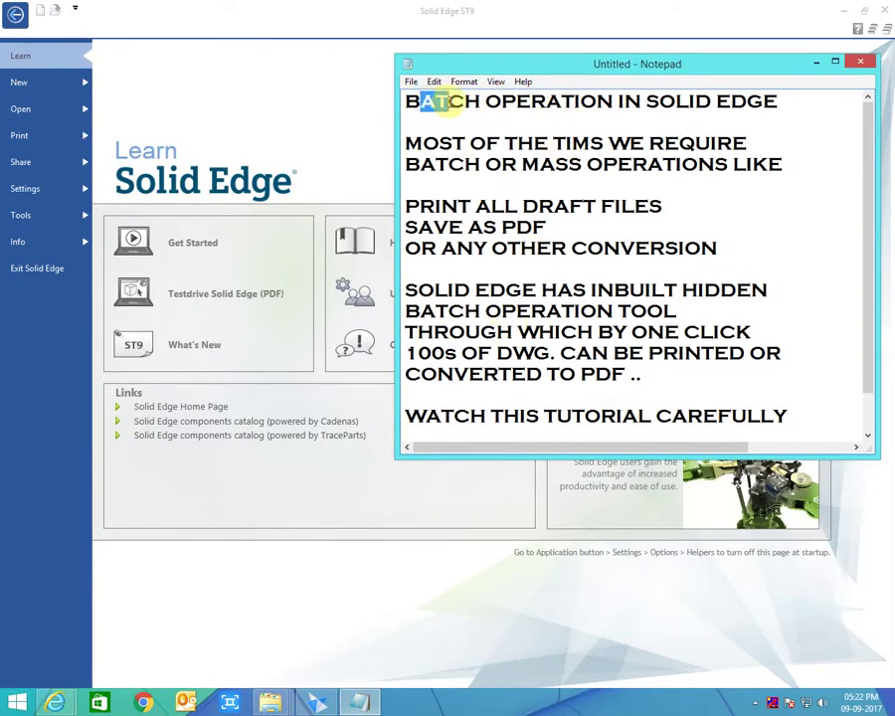
left_click_drag(443, 100, 491, 101)
left_click(485, 101)
left_click_drag(797, 100, 351, 96)
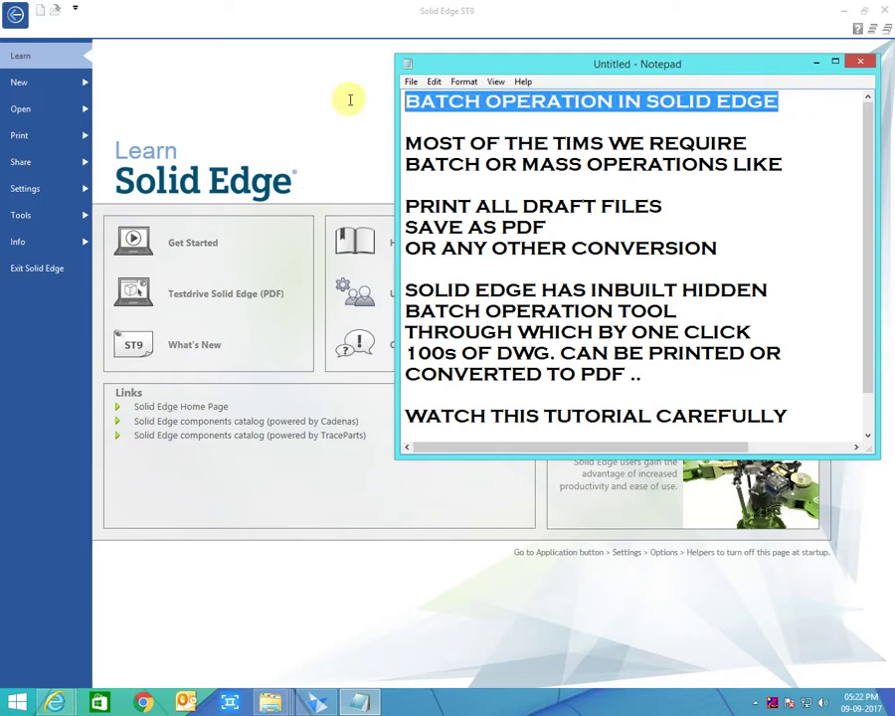
left_click(494, 146)
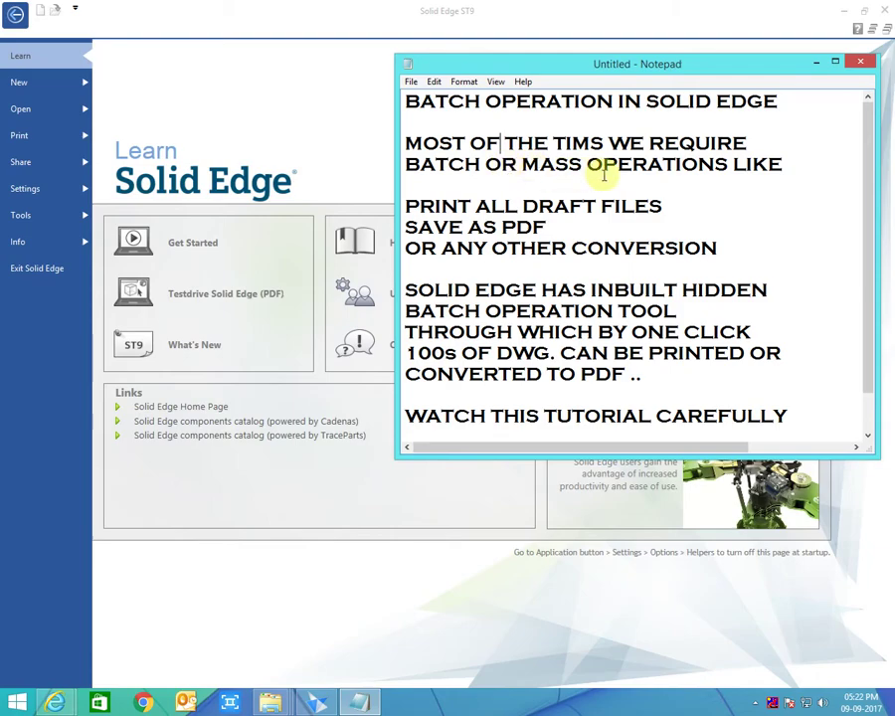
Step: Number the three lines of the operations list in the notes as 1., 2. and 3
left_click_drag(408, 206, 647, 206)
left_click(501, 209)
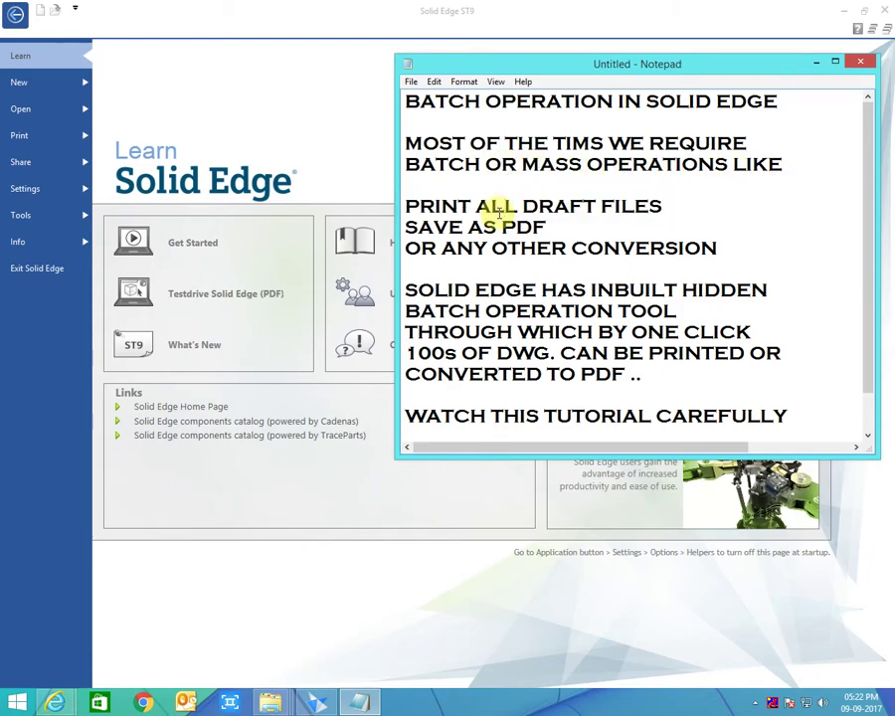
type("1.")
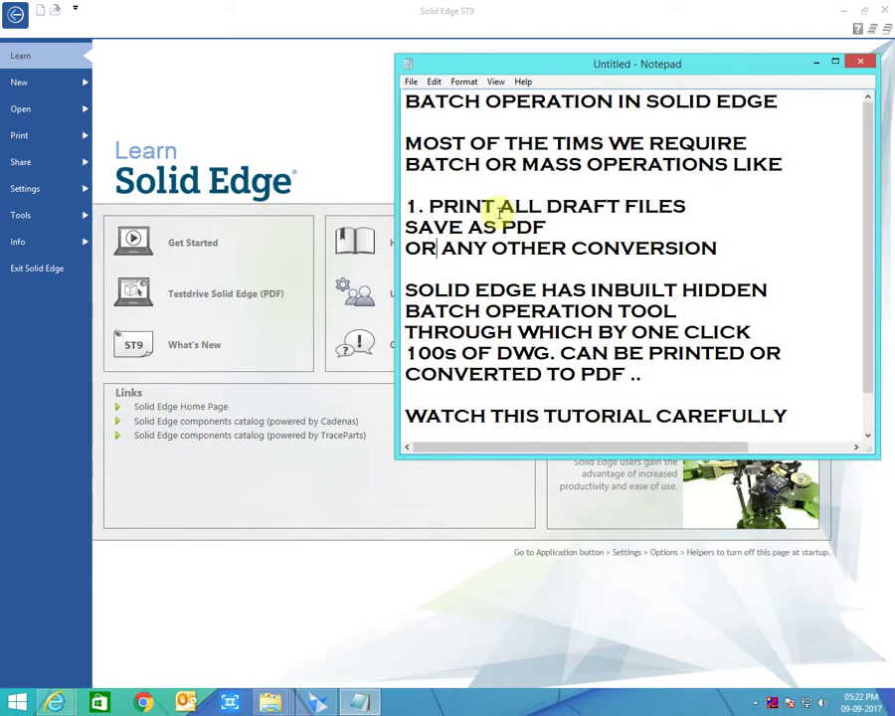
key("Home")
type("2. ")
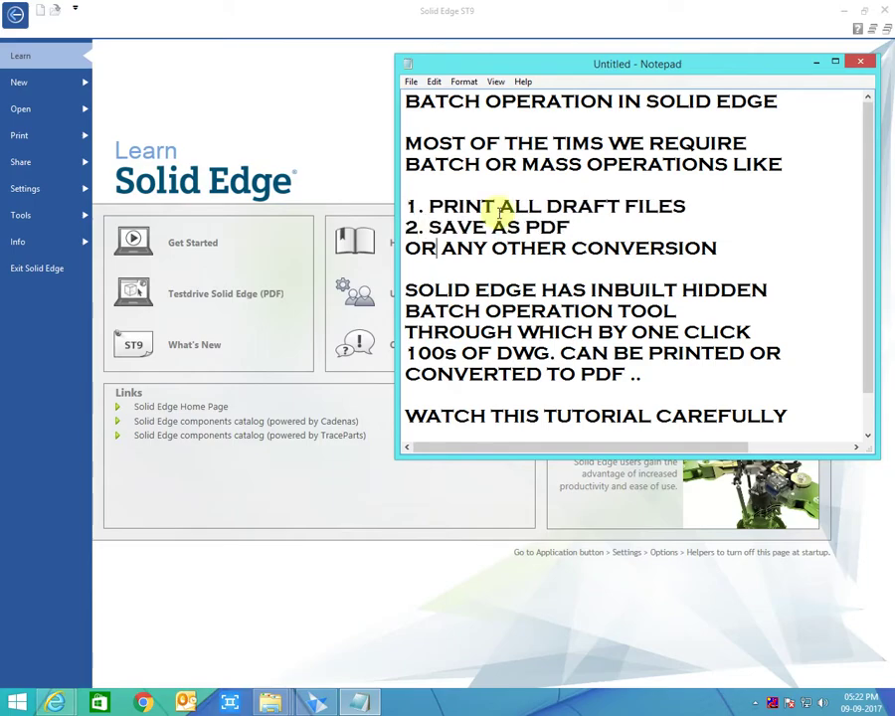
type("3.")
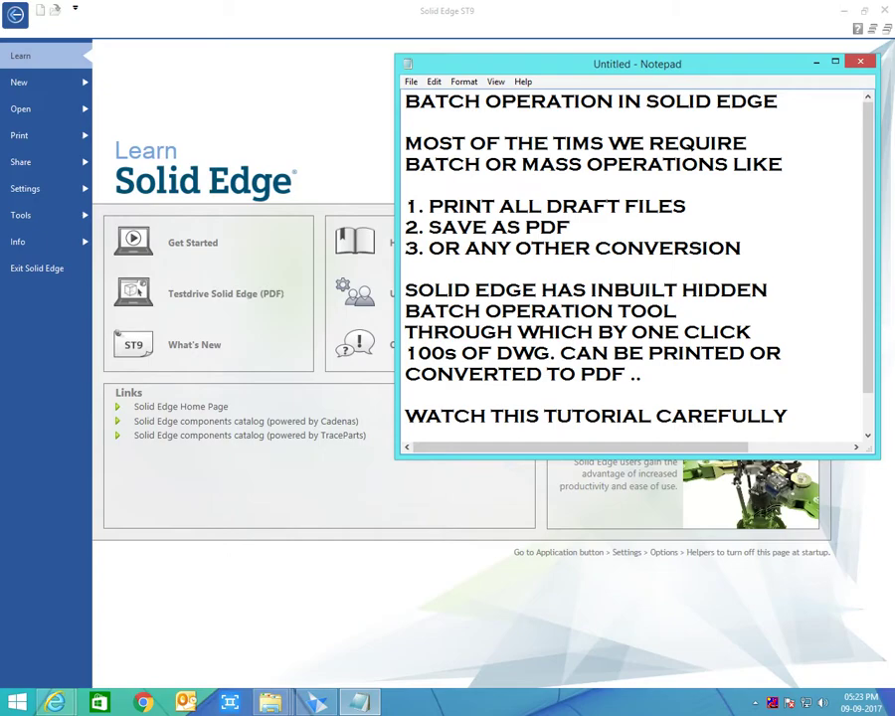
Step: Hyphenate "INBUILT" as "IN-BUILT" in the notes and highlight the paragraph about the hidden batch operation tool
left_click(617, 292)
type("-")
left_click_drag(405, 289, 783, 370)
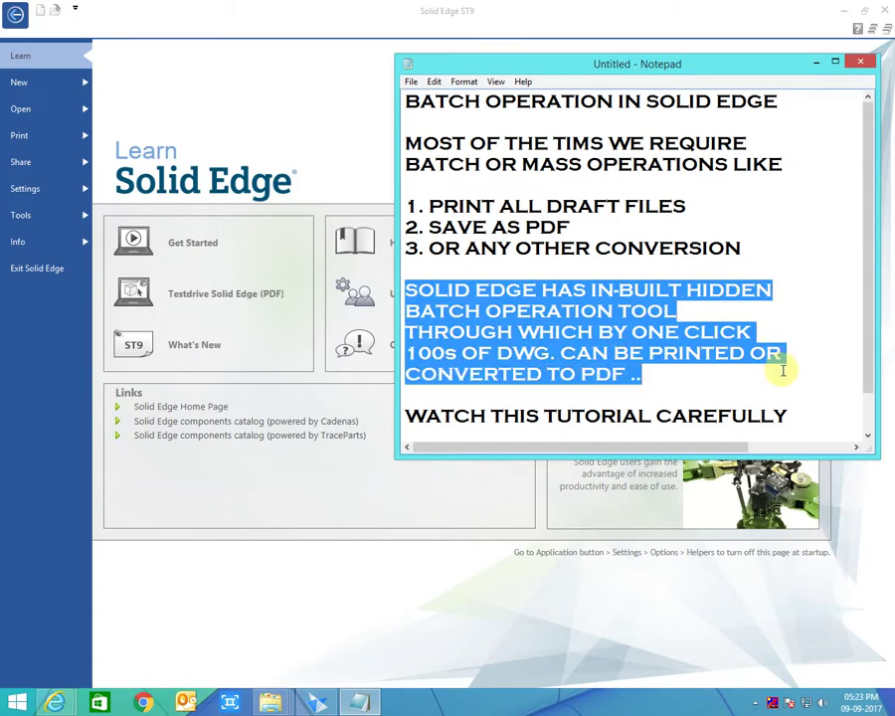
left_click(455, 370)
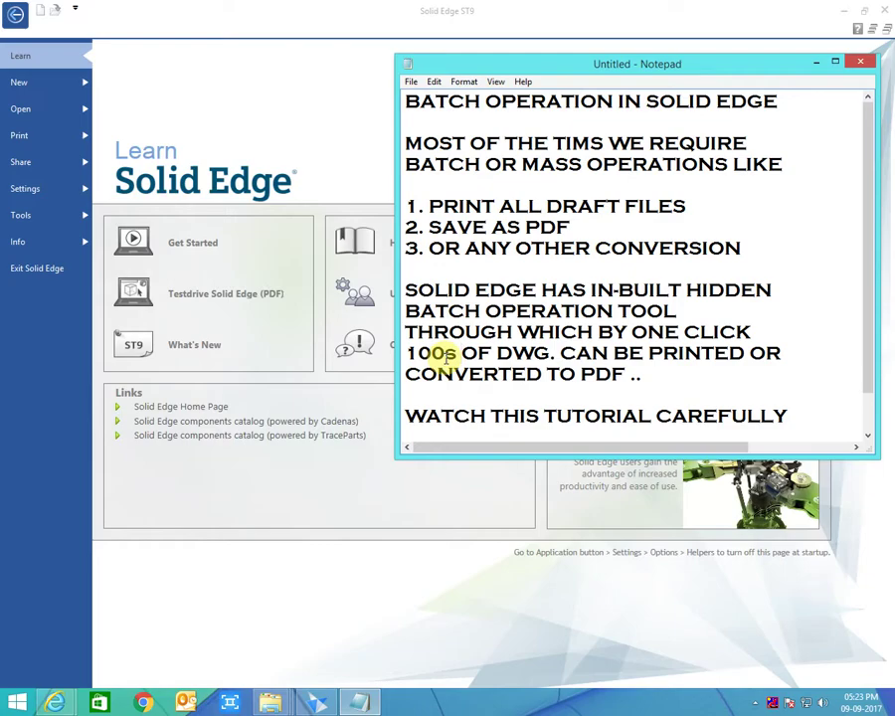
Step: Insert "OR 1000s" after "100s" in the notes' line about drawings that can be printed
left_click(457, 354)
type("OR 1000S")
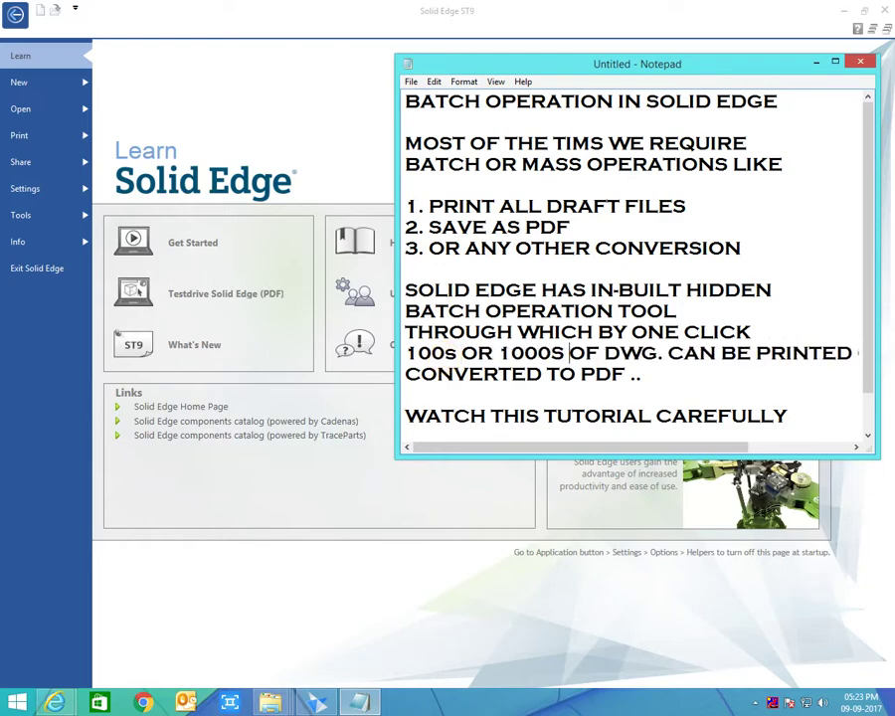
key("BackSpace")
type("s")
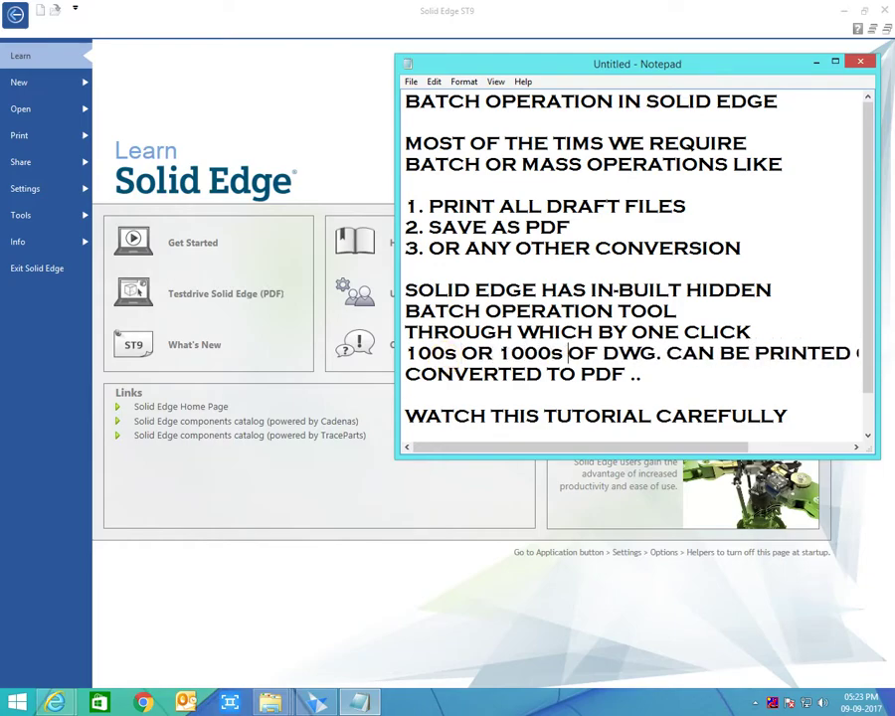
left_click_drag(720, 354, 368, 353)
left_click(483, 374)
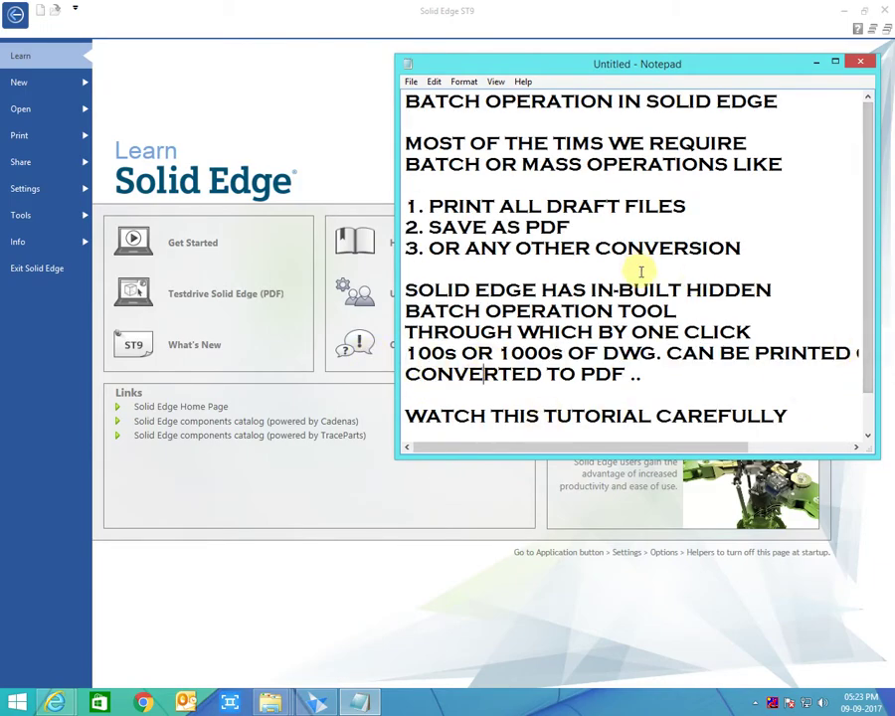
Step: Switch to the Local Disk (E:) File Explorer window, maximize it and open the Tutorials folder
left_click(401, 6)
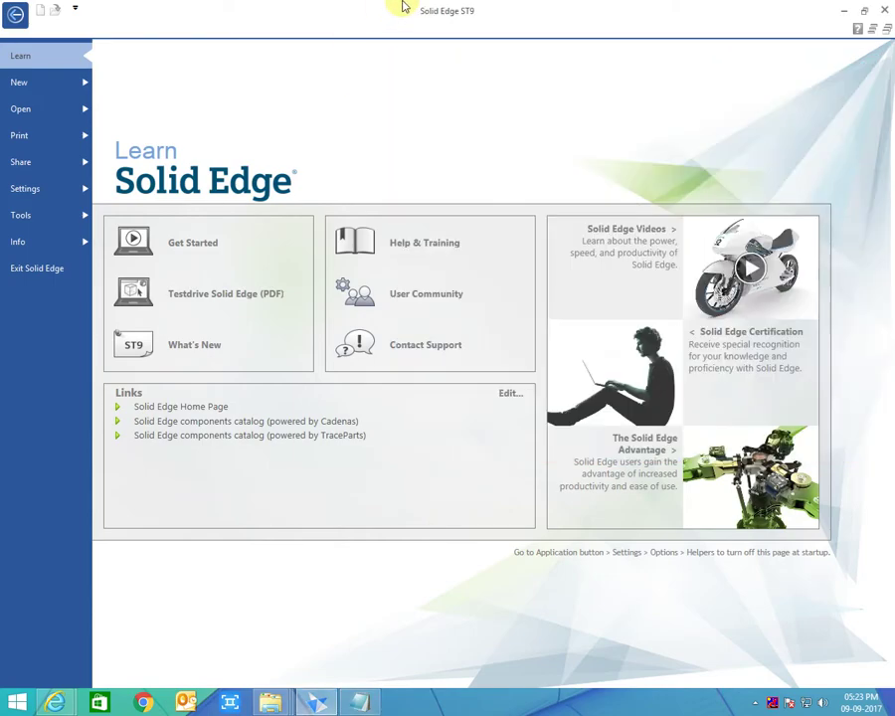
left_click(281, 706)
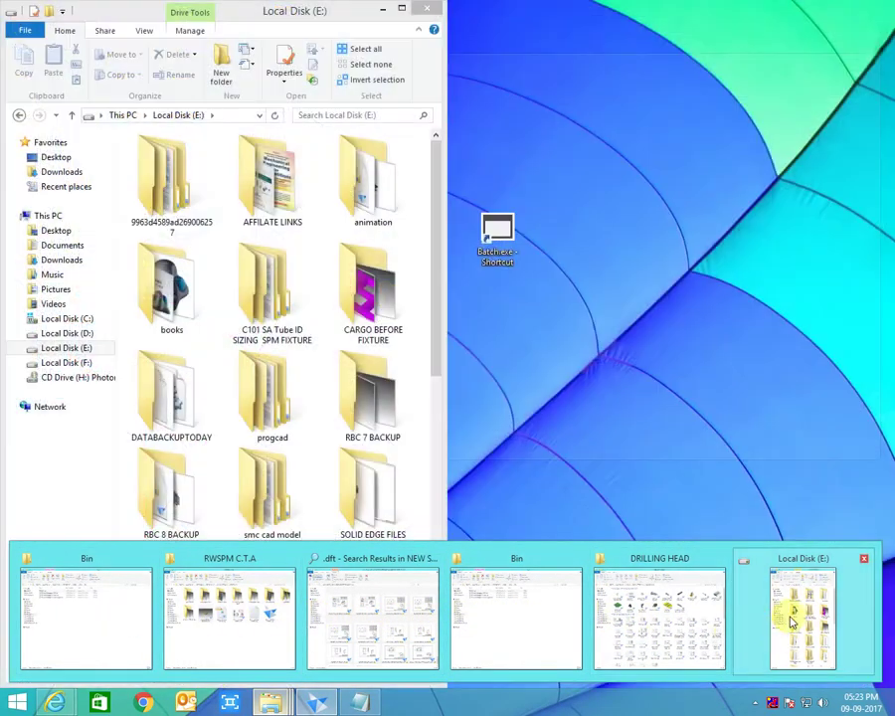
left_click(791, 621)
left_click(401, 9)
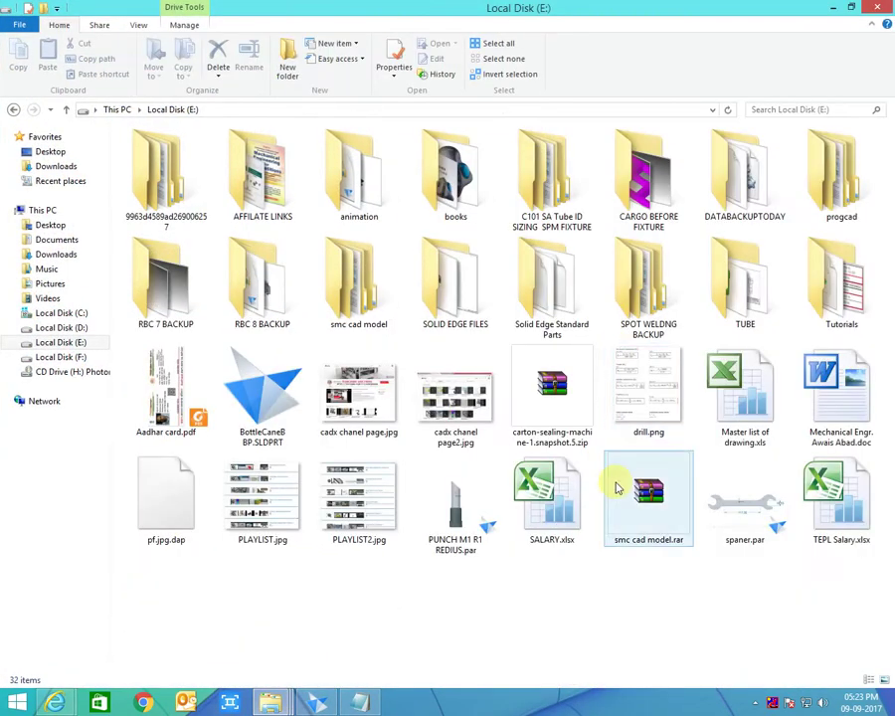
left_click(445, 266)
left_click(748, 301)
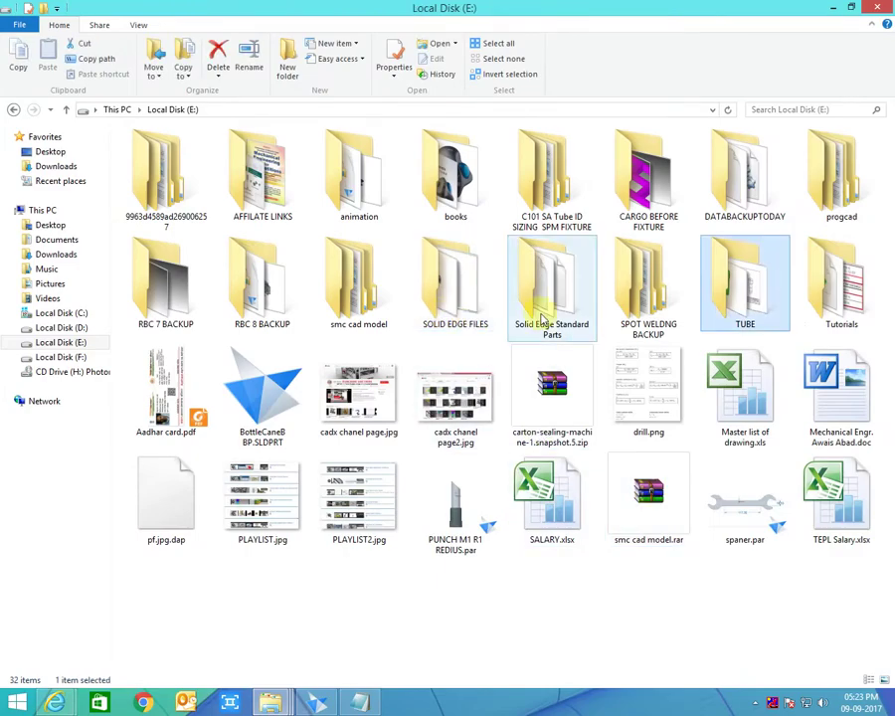
double_click(839, 284)
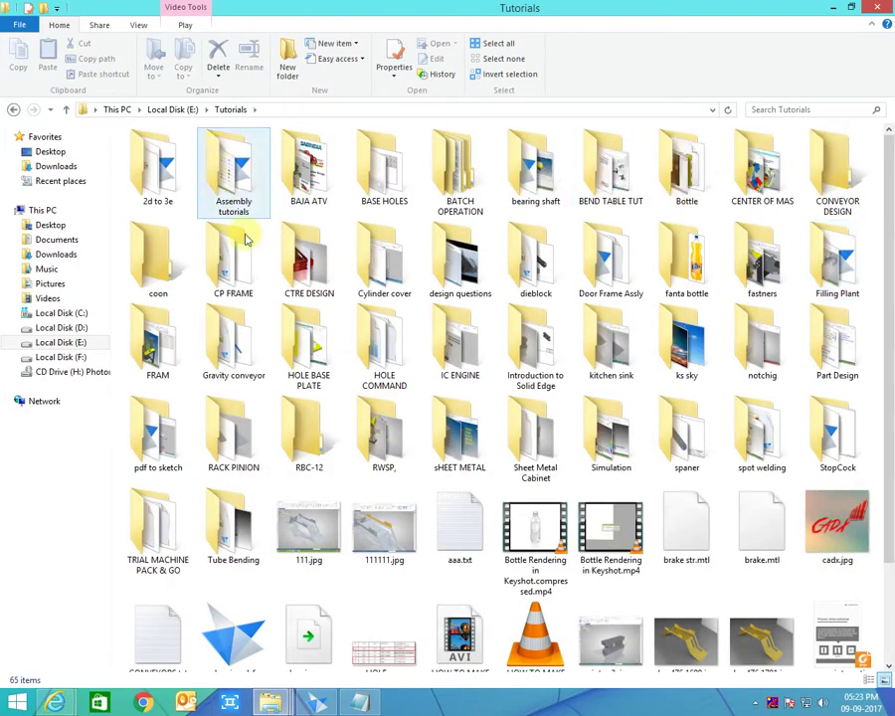
Step: Open the BATCH OPERATION folder and its DRILLING HEAD subfolder
left_click(249, 286)
type("bottle r")
key("Right")
key("Right")
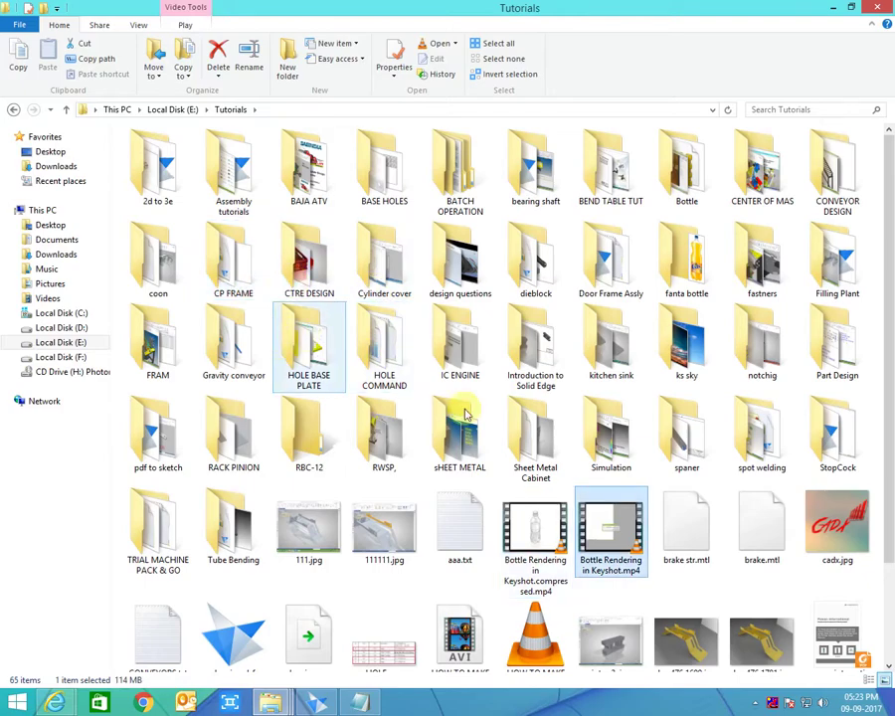
type("bas")
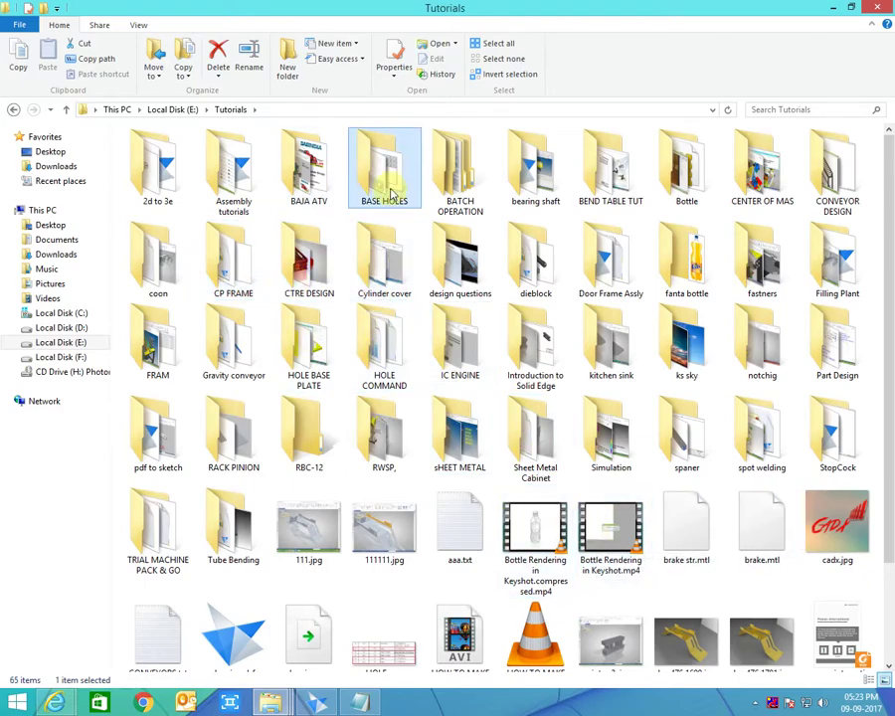
left_click(467, 198)
double_click(467, 196)
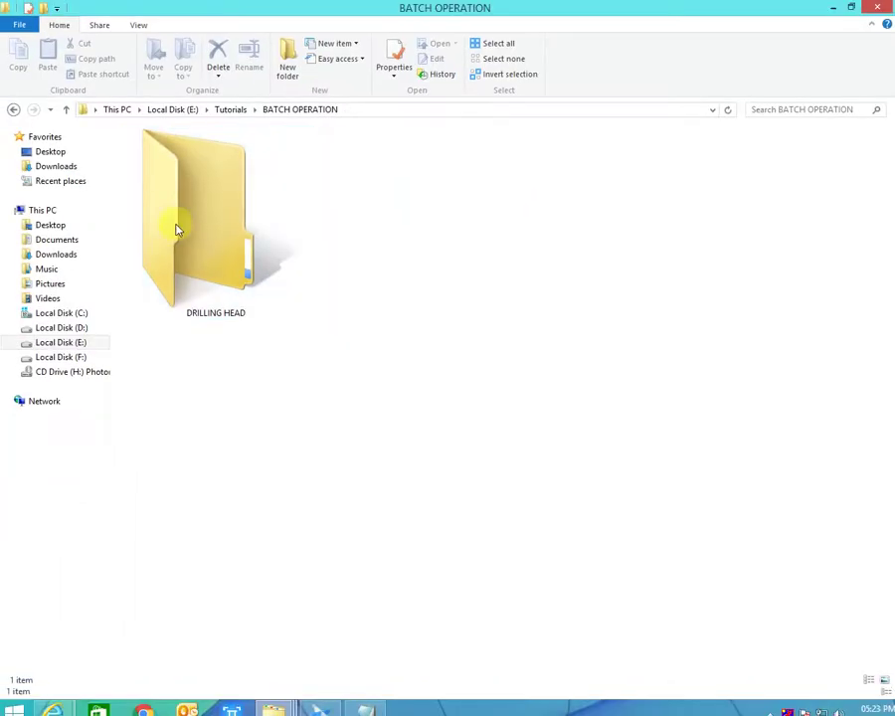
double_click(290, 376)
Step: Group the DRILLING HEAD folder's files by type and enlarge them to thumbnail icons
right_click(700, 308)
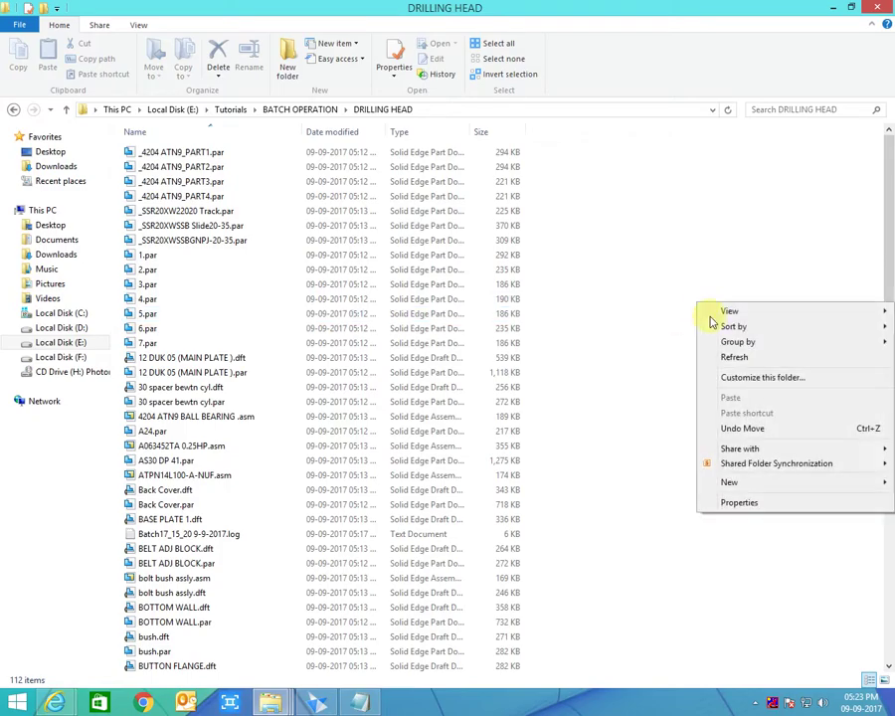
mouse_move(734, 342)
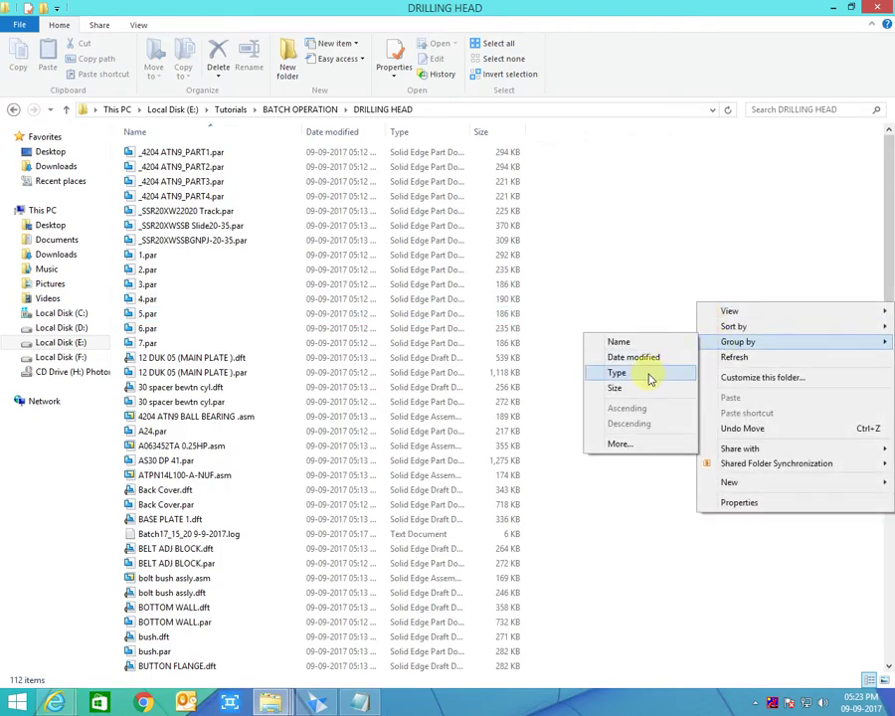
left_click(648, 376)
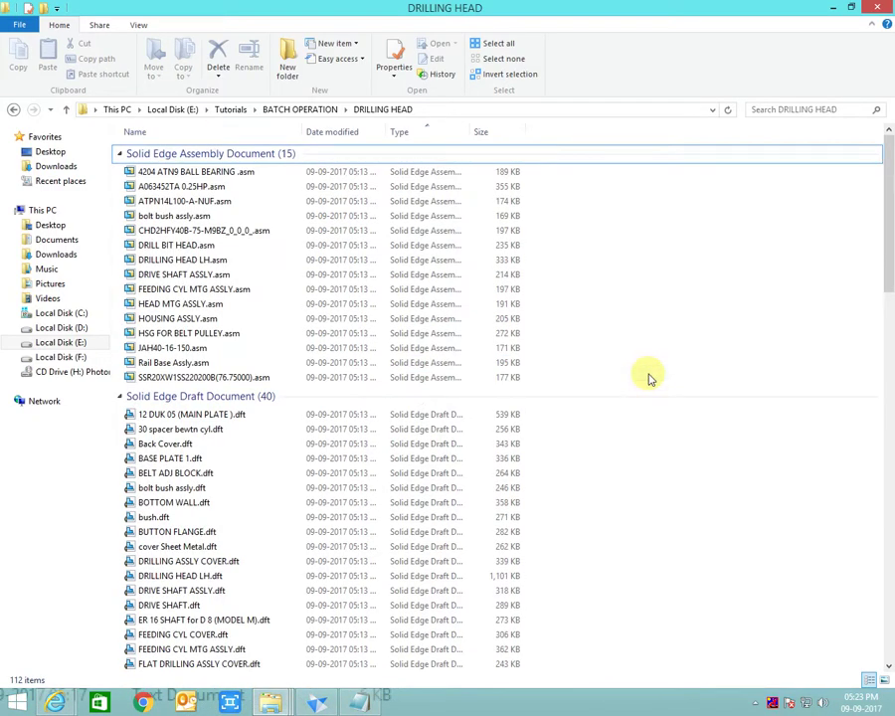
scroll(649, 376, "up", 5, "ctrl")
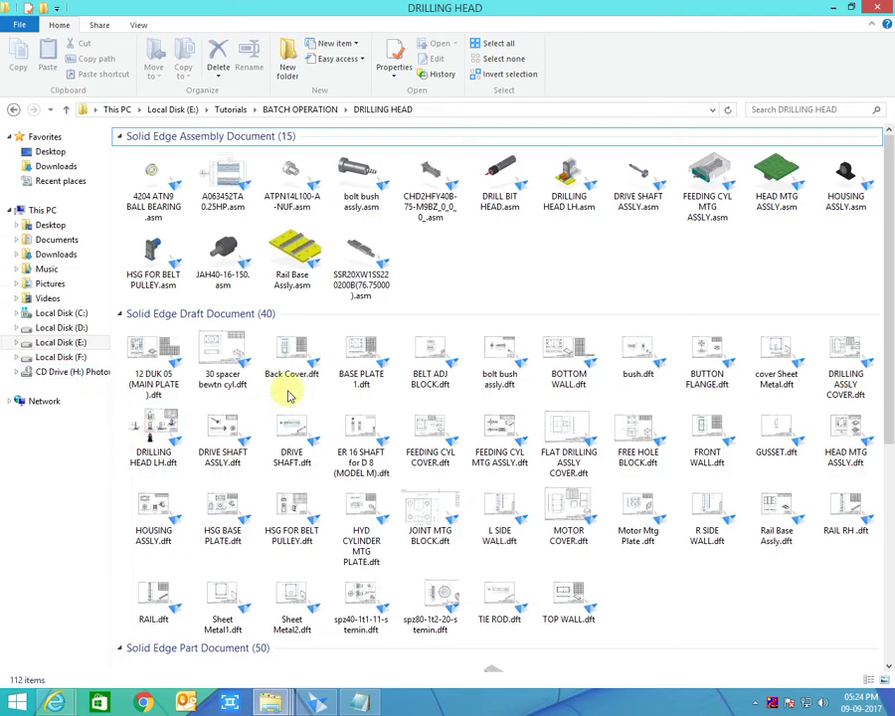
Step: Look through the grouped files and open the DRILLING HEAD LH.asm assembly in Solid Edge
scroll(720, 469, "down", 5)
scroll(704, 462, "up", 3)
scroll(346, 370, "up", 2)
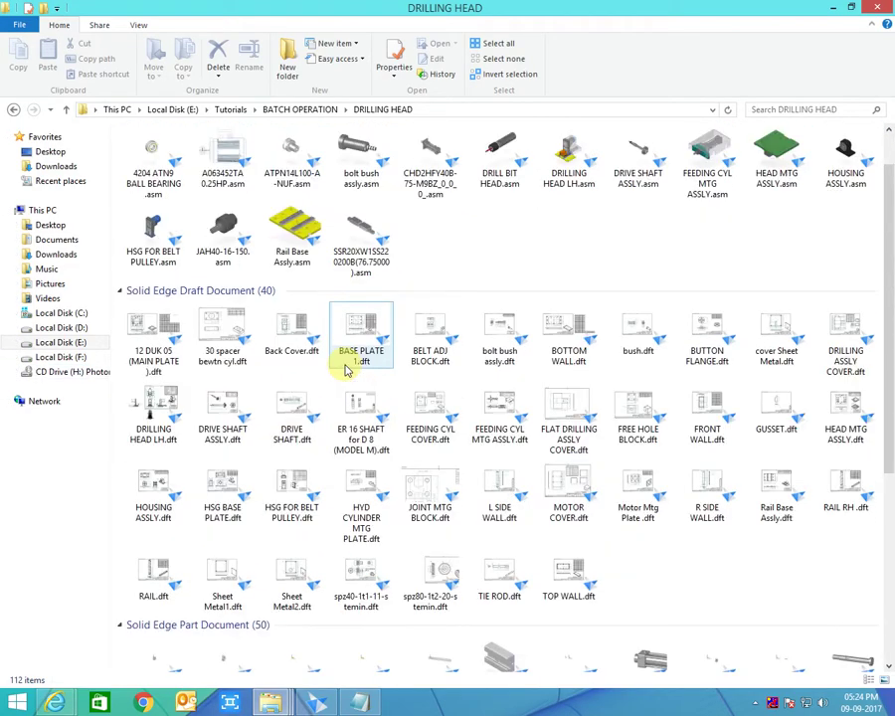
scroll(487, 420, "down", 4)
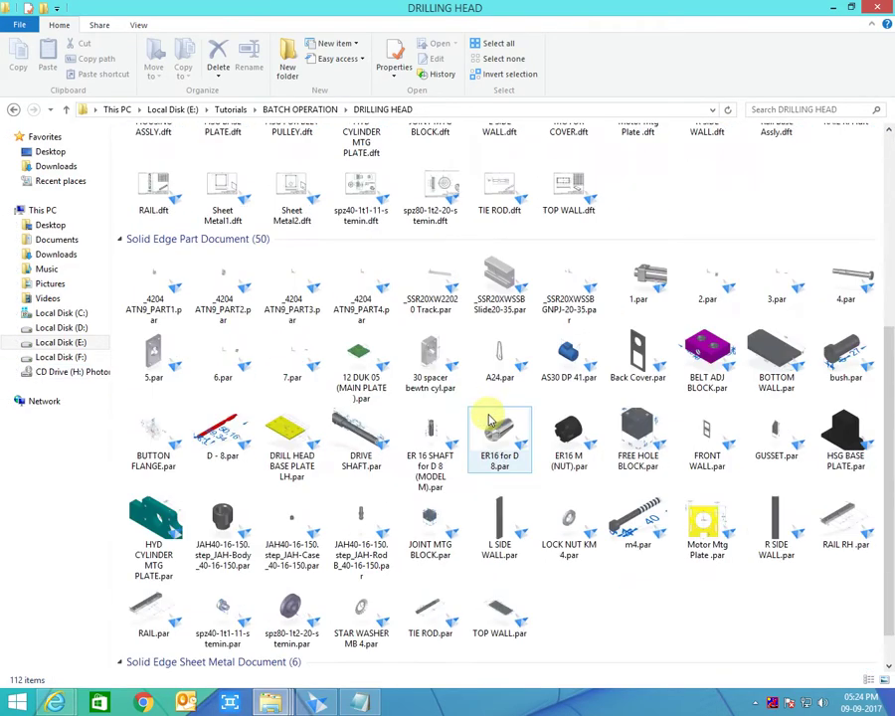
scroll(487, 419, "down", 2)
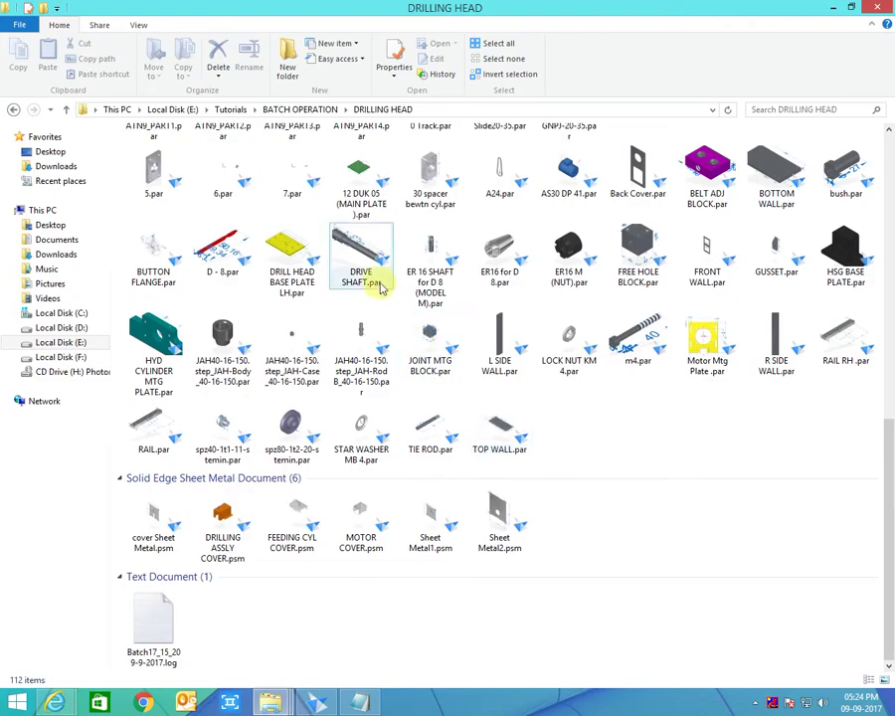
scroll(361, 281, "up", 7)
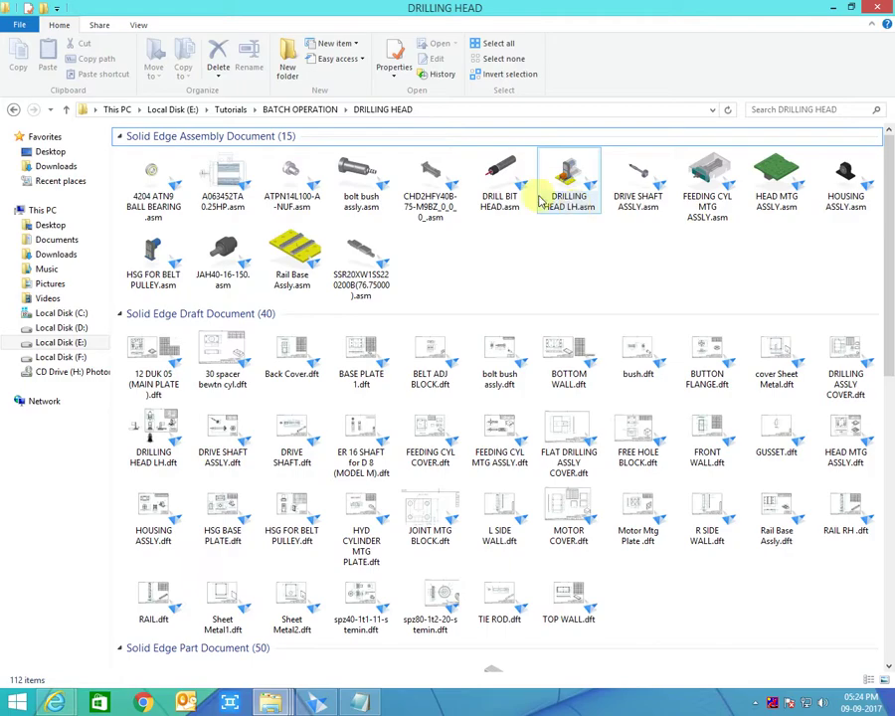
double_click(568, 185)
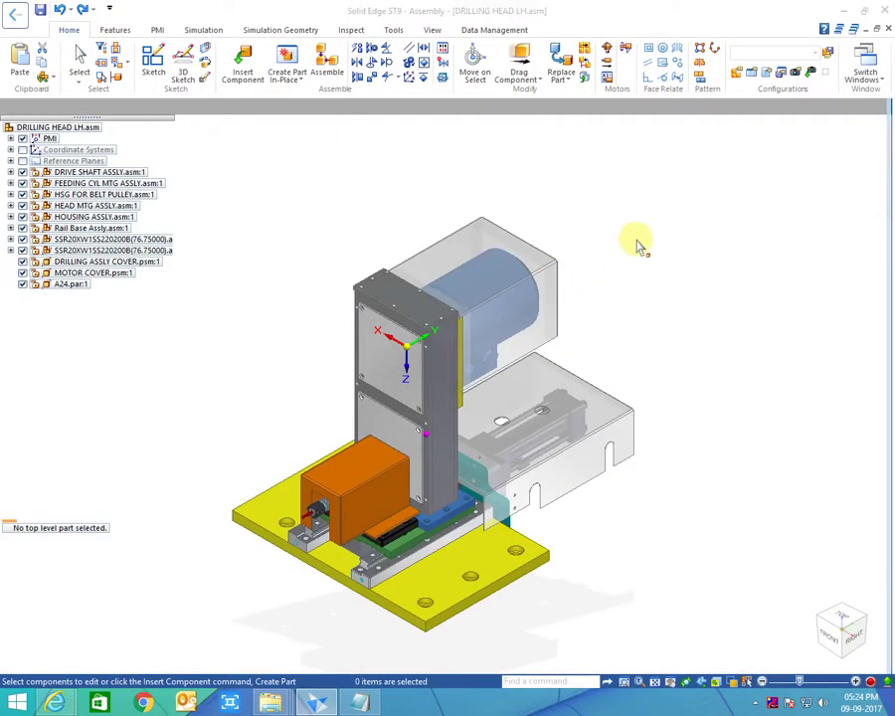
right_click(666, 279)
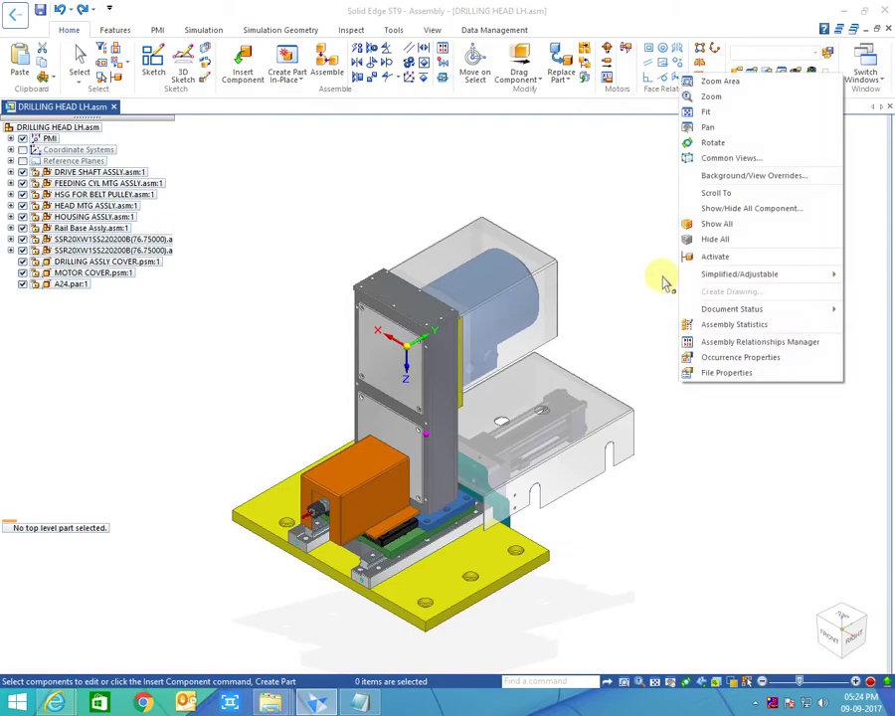
left_click(705, 424)
Step: Apply the High Quality view style to the drilling head assembly
scroll(423, 443, "up", 3)
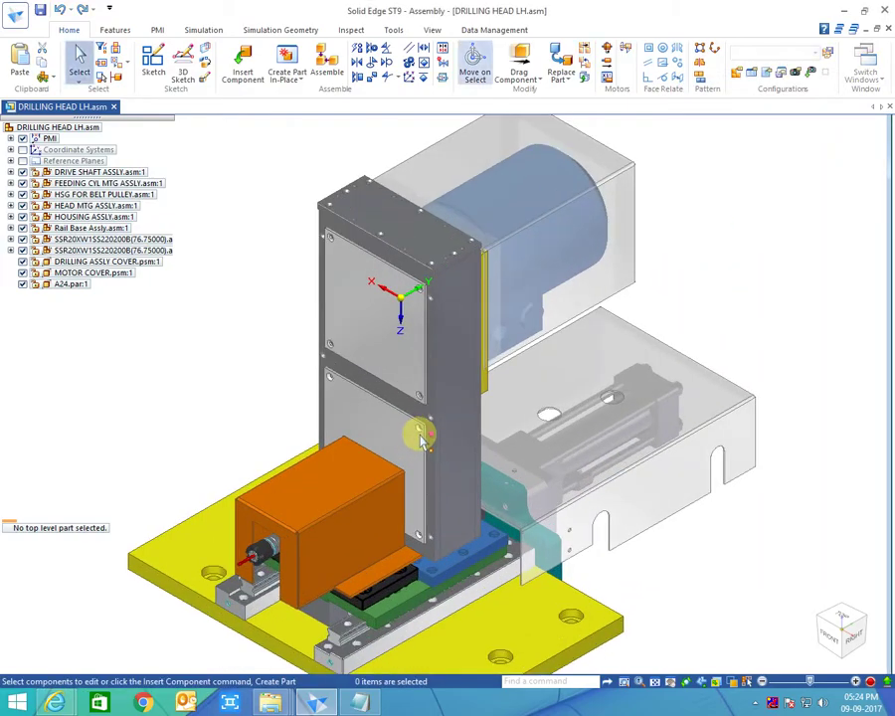
middle_click_drag(416, 426, 418, 378)
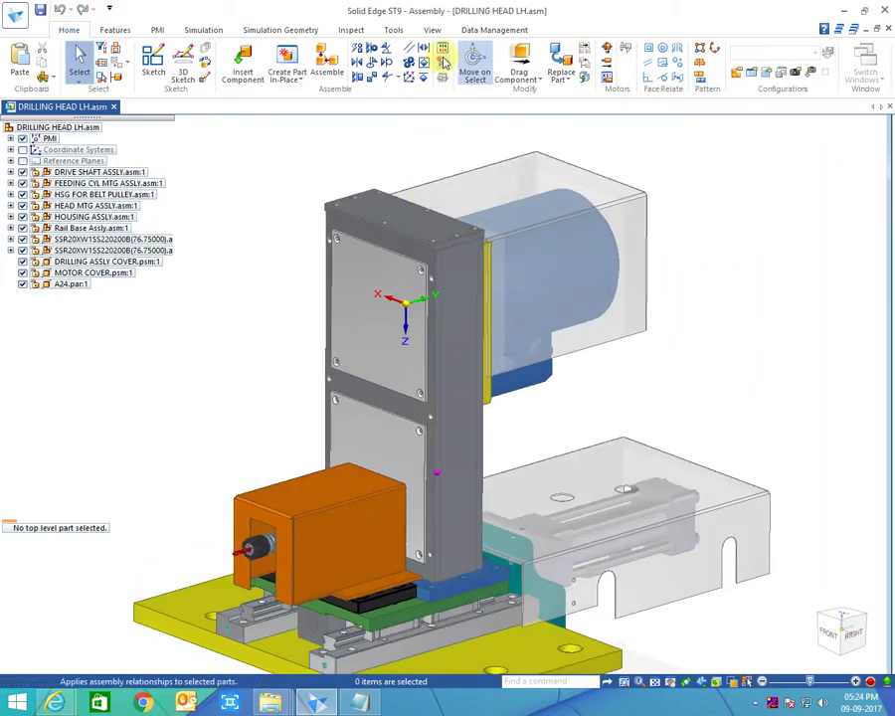
left_click(432, 30)
left_click(557, 63)
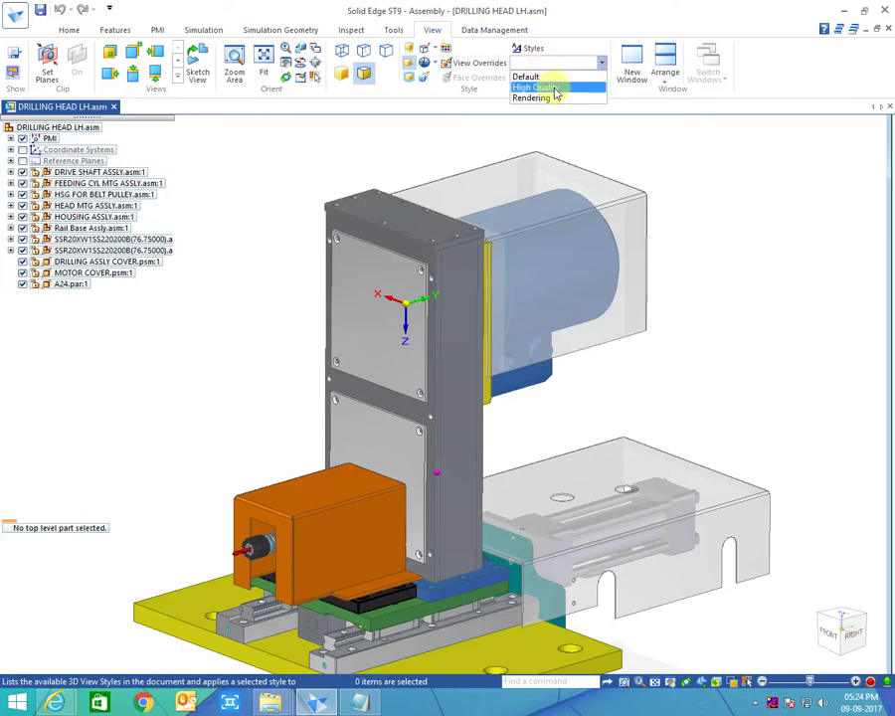
left_click(555, 88)
mouse_move(503, 294)
middle_mouse_down()
mouse_move(471, 292)
mouse_move(502, 473)
mouse_move(541, 341)
mouse_move(646, 292)
mouse_move(628, 326)
mouse_move(517, 323)
mouse_move(385, 362)
mouse_move(319, 396)
mouse_move(386, 374)
mouse_move(386, 408)
mouse_move(367, 368)
middle_mouse_up()
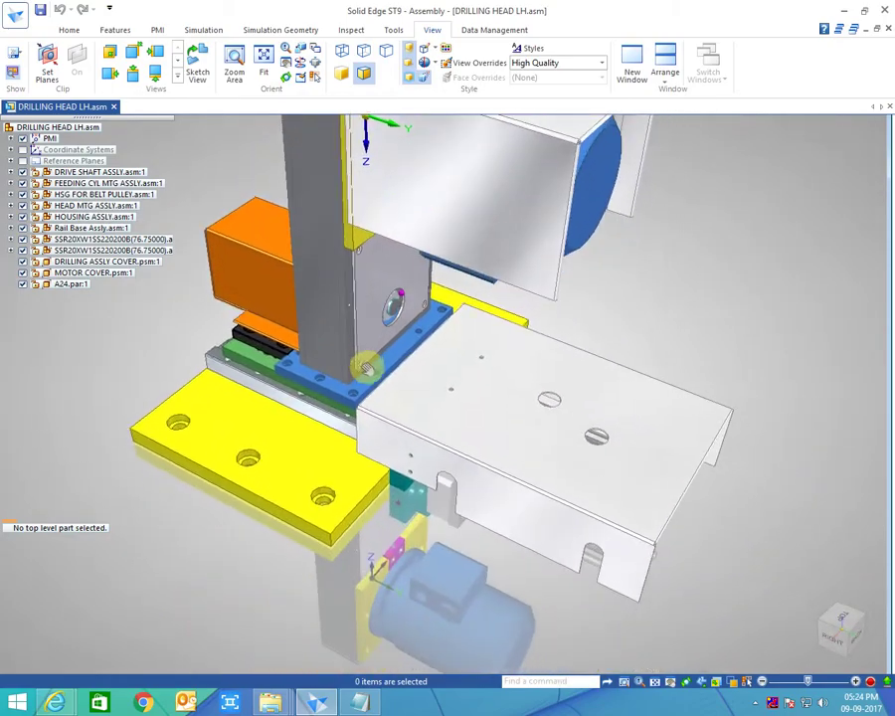
scroll(367, 368, "up", 10)
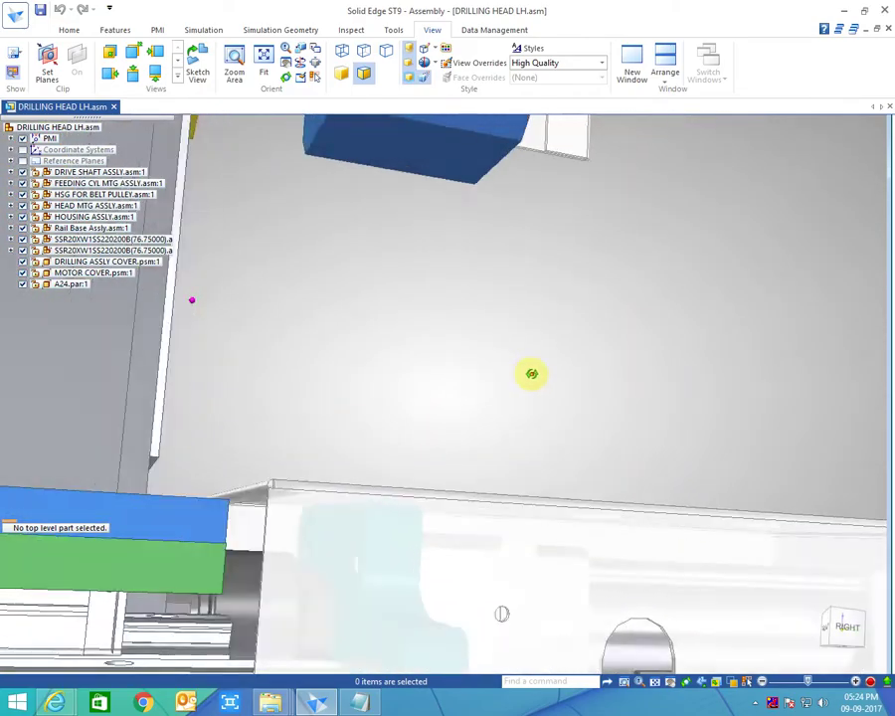
Step: View the drilling head assembly from several angles and open the document folder of DRILLING HEAD LH.asm
scroll(632, 438, "down", 10)
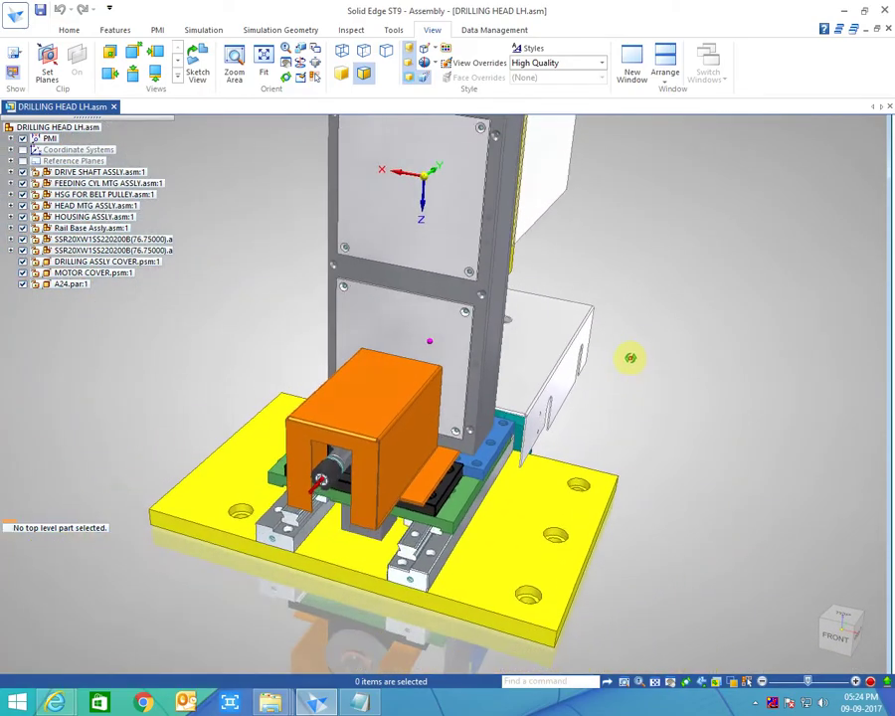
middle_click_drag(630, 358, 174, 176)
scroll(501, 453, "down", 2)
scroll(490, 424, "up", 8)
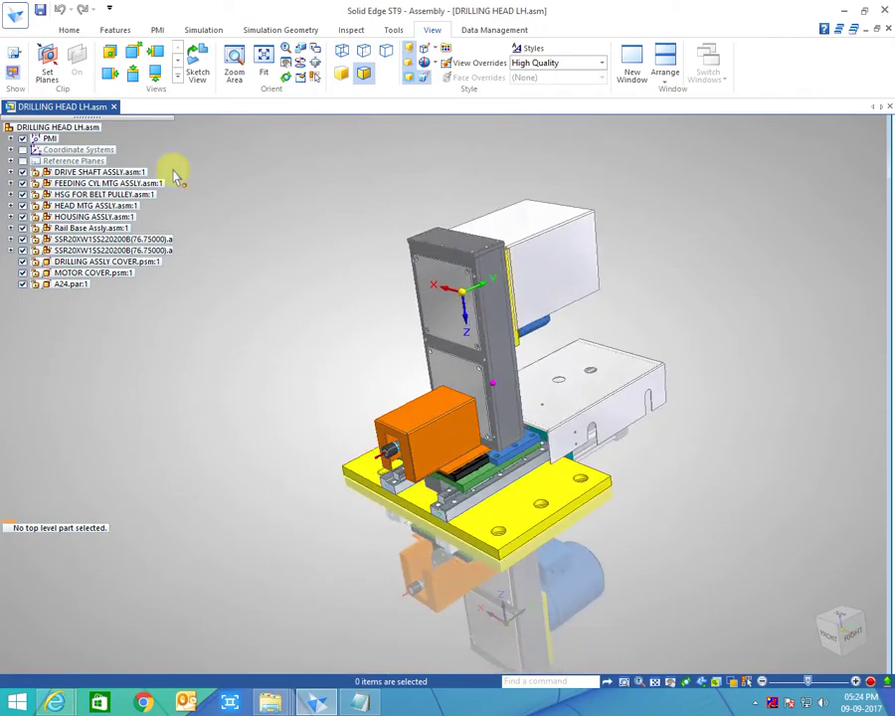
right_click(82, 109)
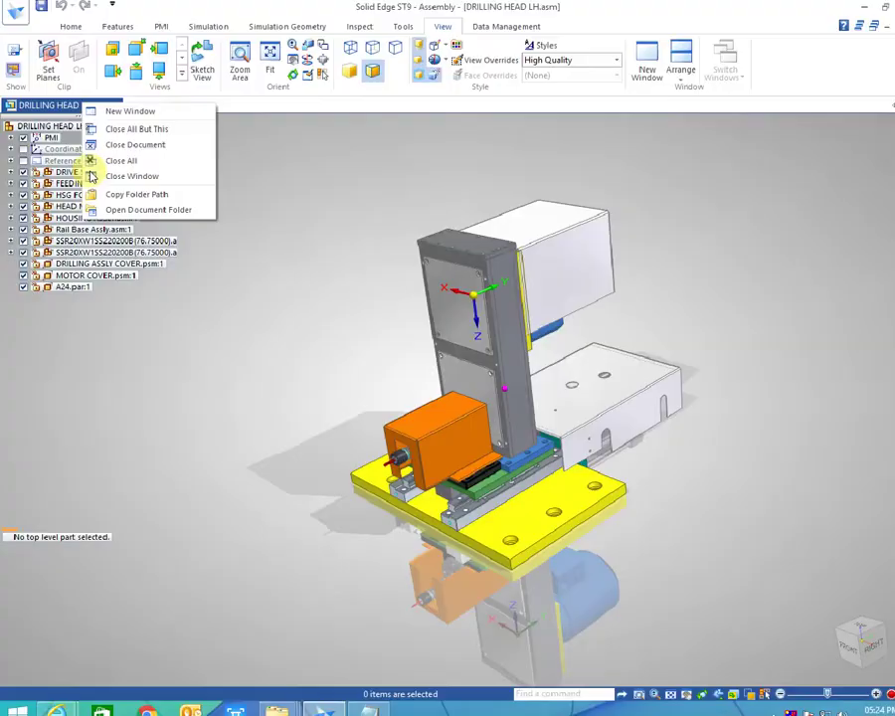
right_click(84, 104)
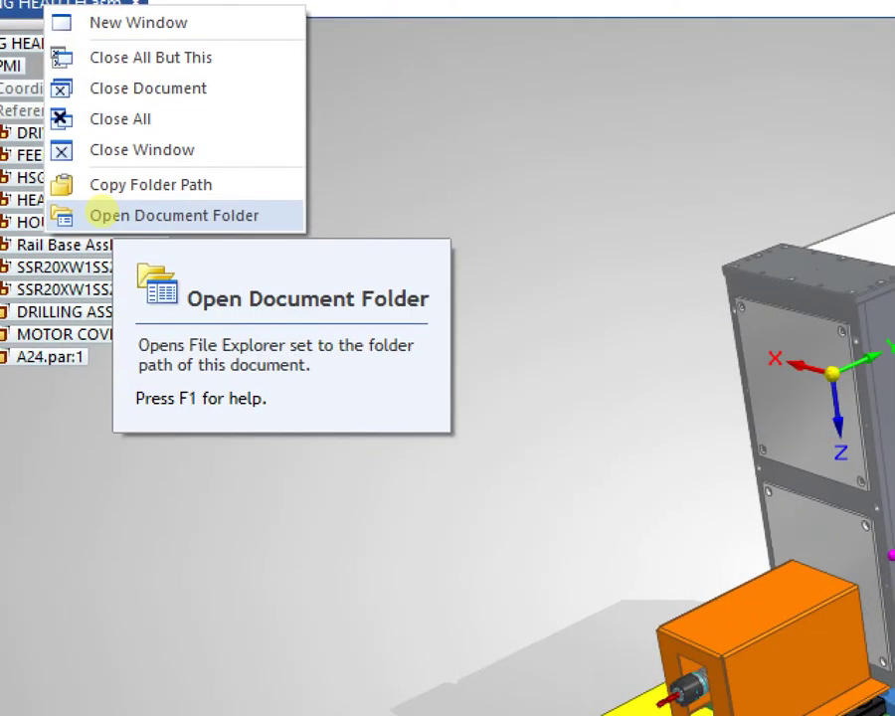
left_click(107, 215)
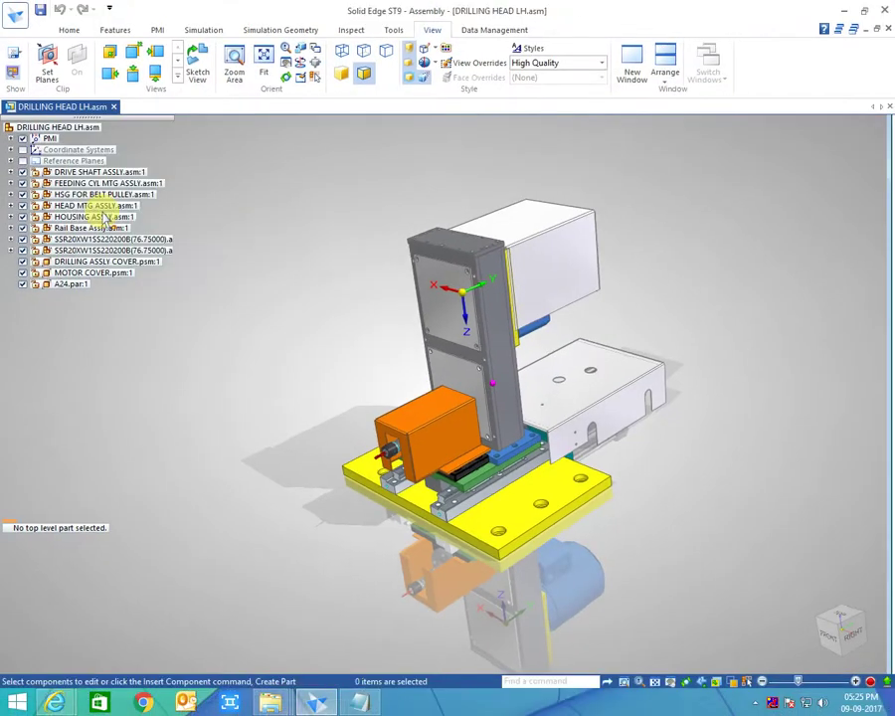
right_click(75, 111)
left_click(111, 214)
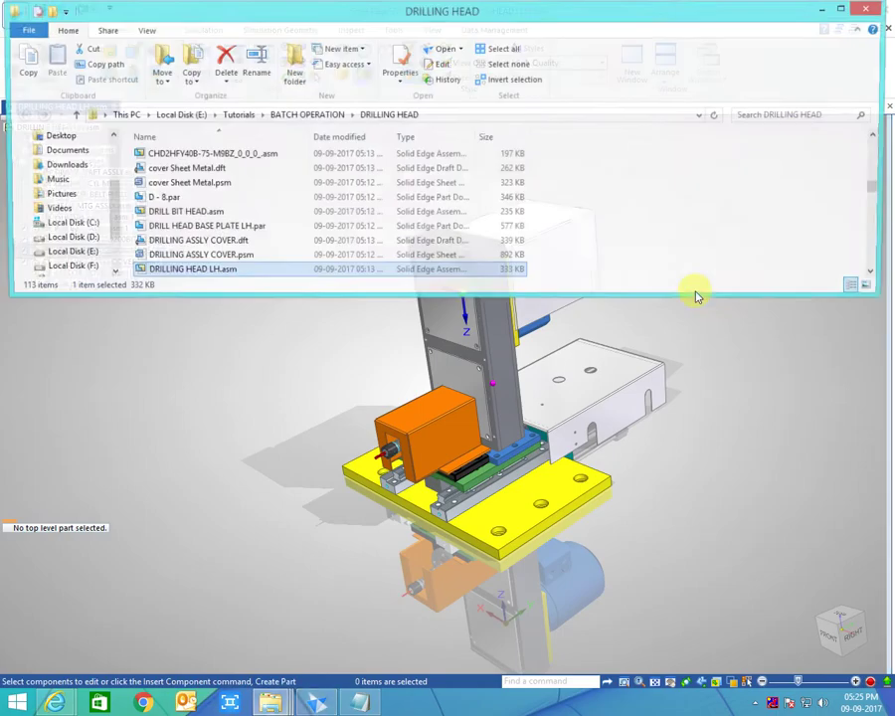
Step: Maximize the DRILLING HEAD folder window and show its files as large thumbnail icons grouped by type
left_click(846, 11)
scroll(434, 301, "up", 12)
scroll(435, 306, "down", 3)
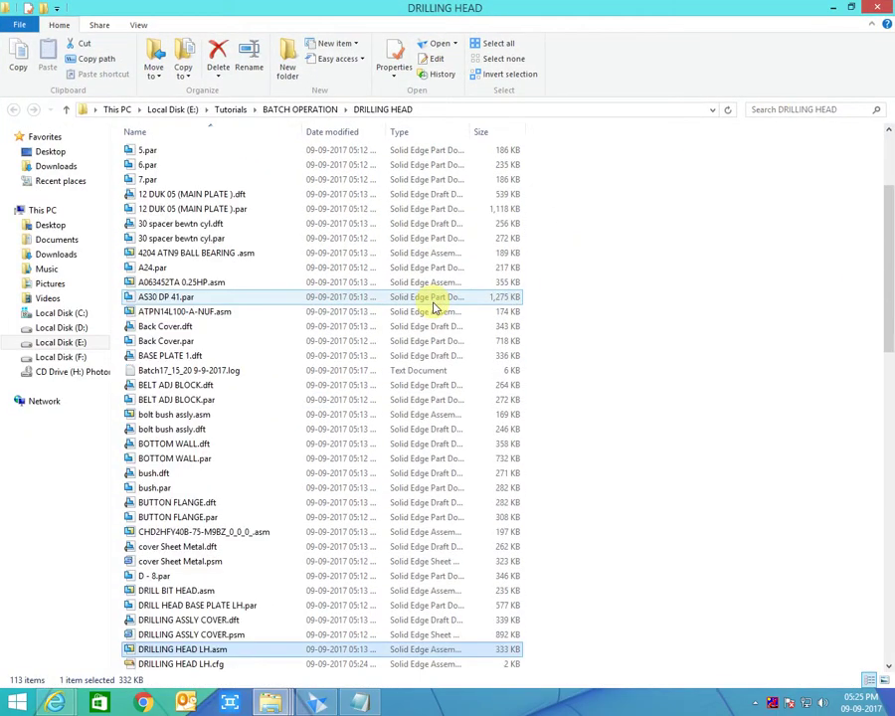
scroll(433, 301, "down", 11)
scroll(609, 305, "up", 4, "ctrl")
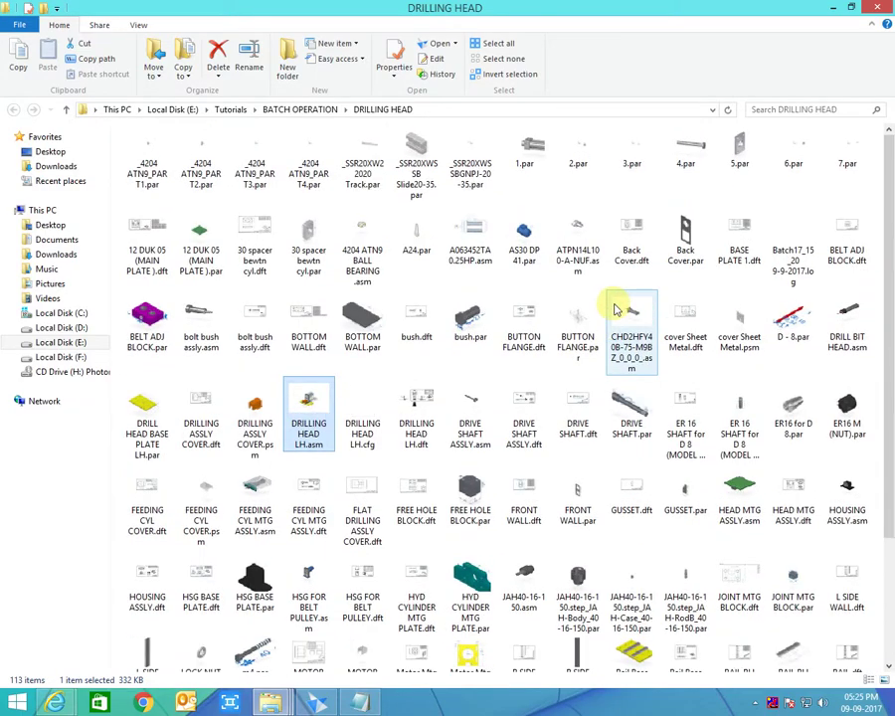
scroll(615, 310, "up", 2, "ctrl")
right_click(542, 143)
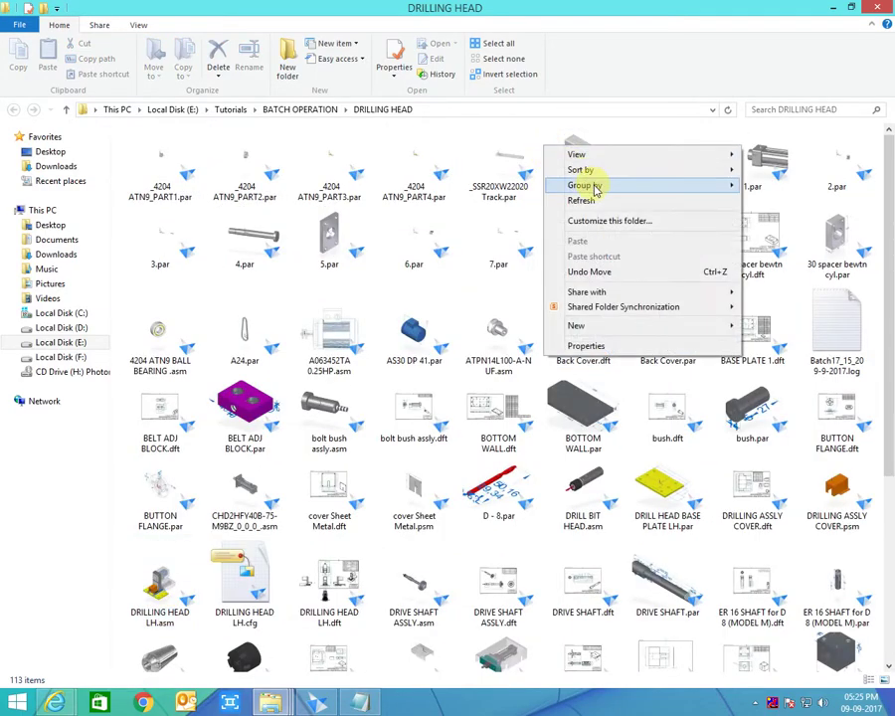
mouse_move(595, 187)
left_click(741, 217)
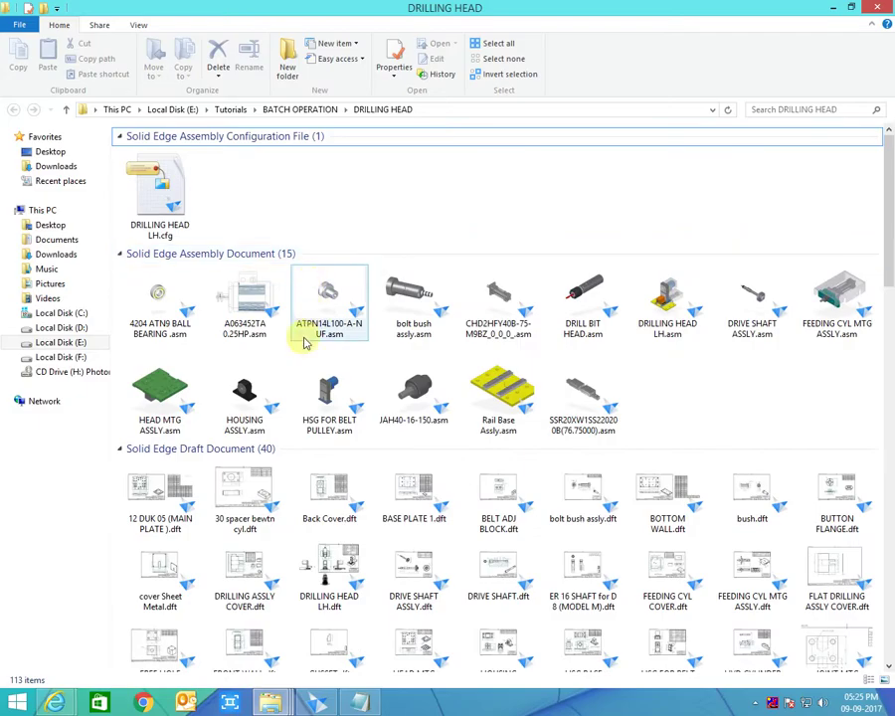
Step: Look through the Solid Edge Draft Document group in the DRILLING HEAD folder
left_click(145, 468)
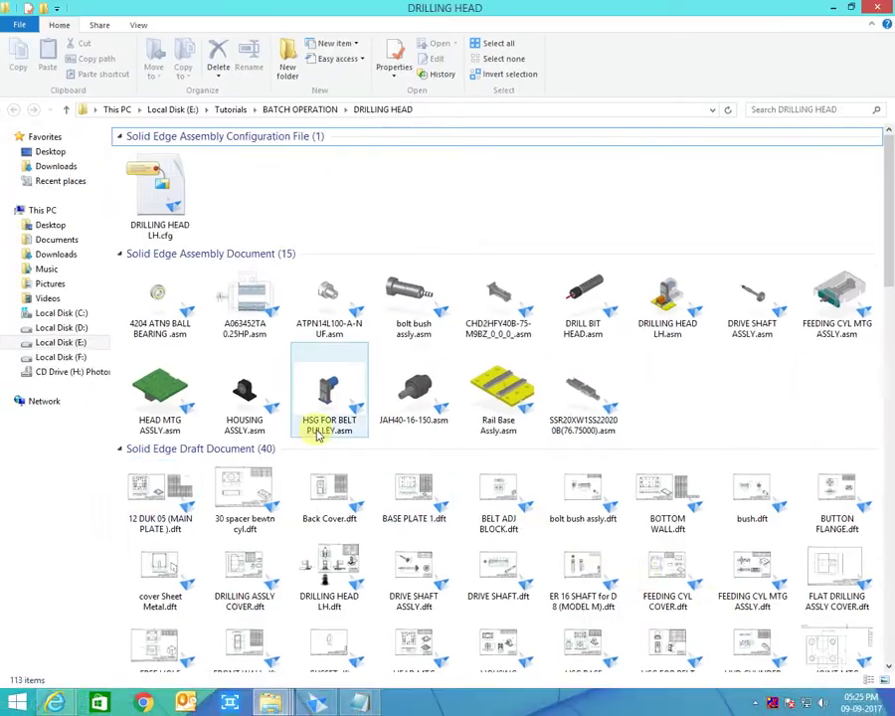
scroll(702, 398, "down", 3)
scroll(701, 398, "down", 3)
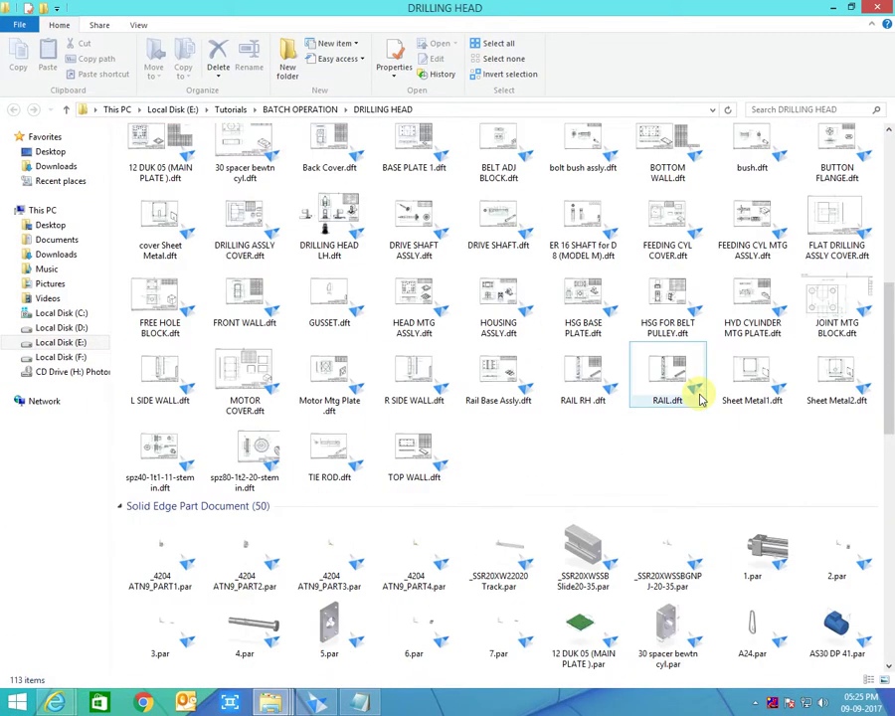
scroll(700, 396, "up", 2)
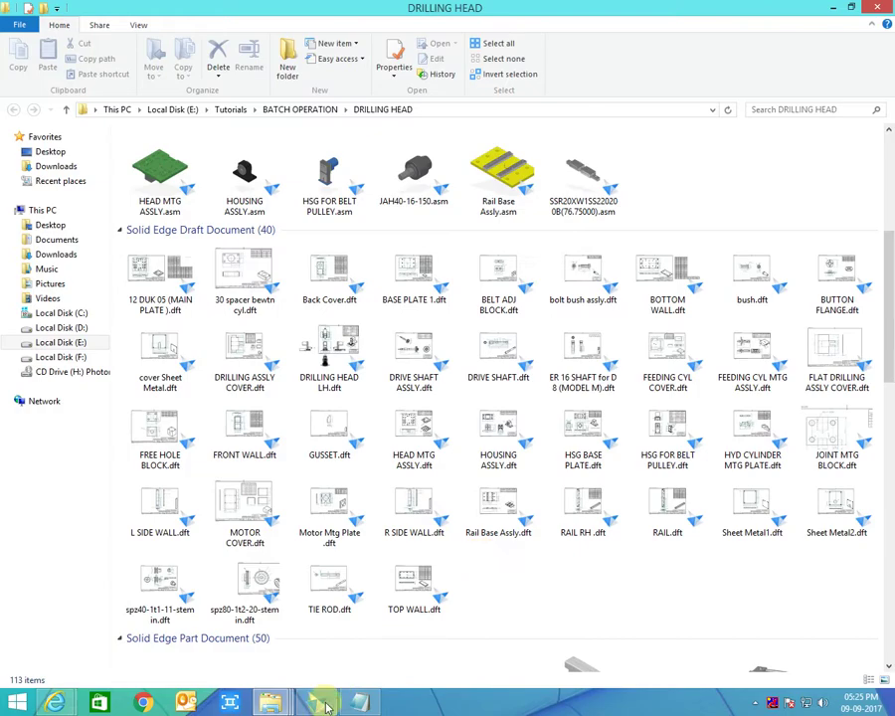
Step: Switch to Notepad and append the lines "NOW WE WANT BATCH/MASS CONVERSION TO" and "ALL THESE DRAFT (.dft) DRAWINGS TO" to the note
left_click(356, 704)
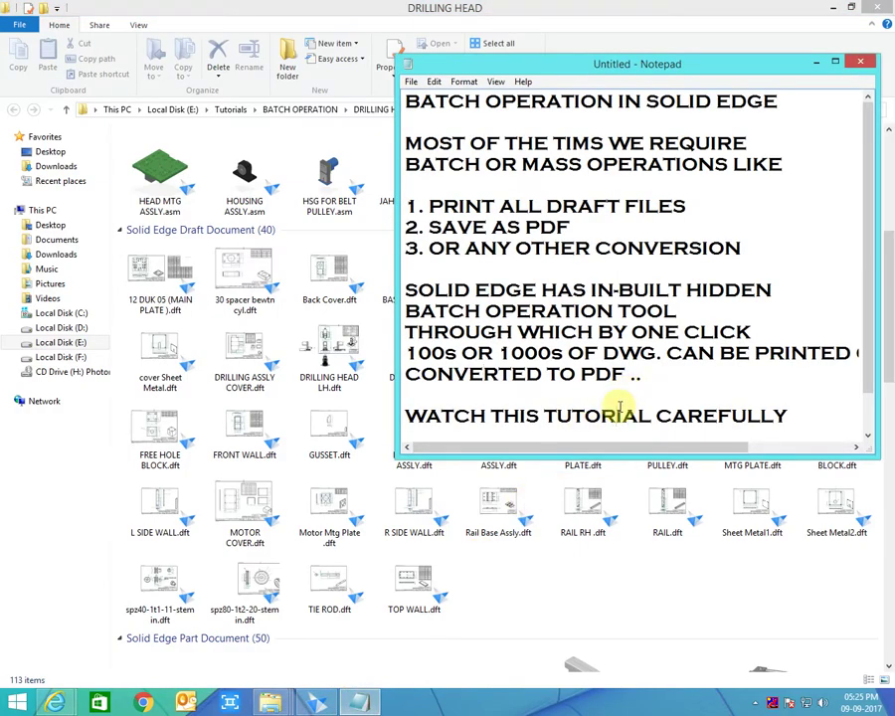
key("Return")
key("Return")
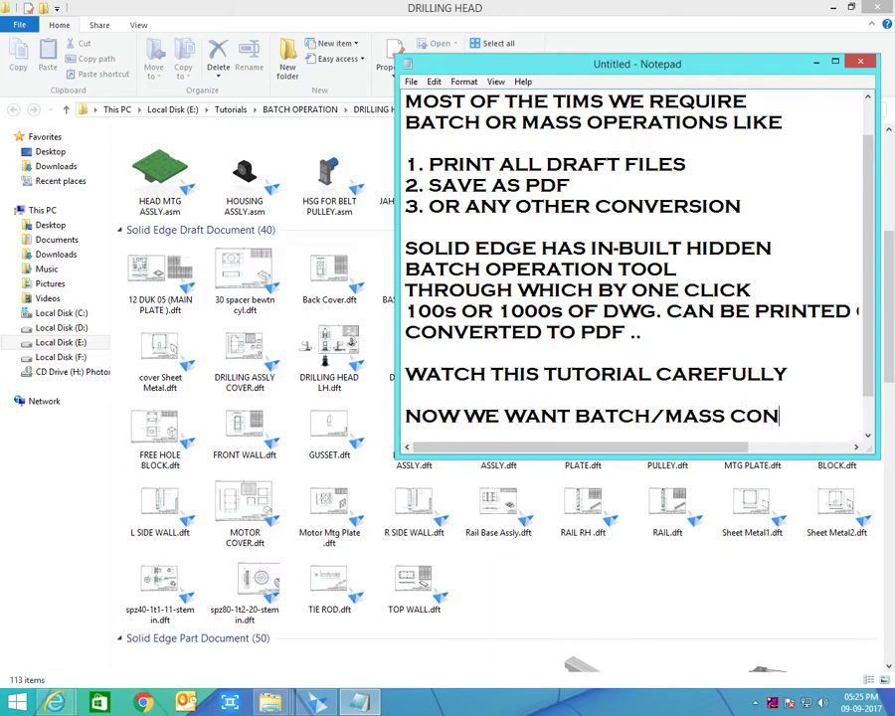
type("UIO")
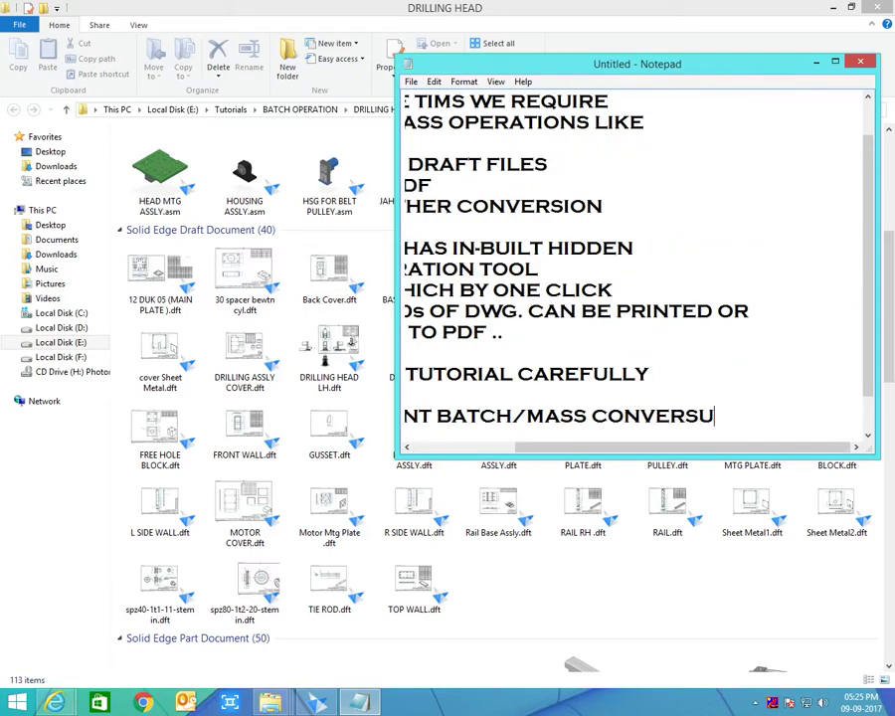
key("Return")
type("ALL THESE PDF DRAWINGS TO")
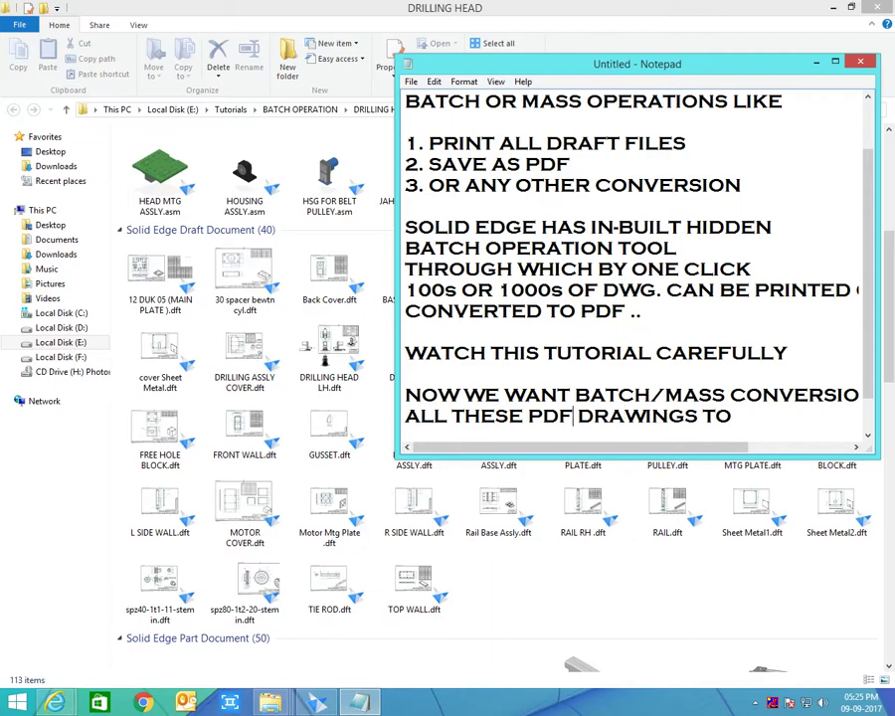
type("DRAFT (")
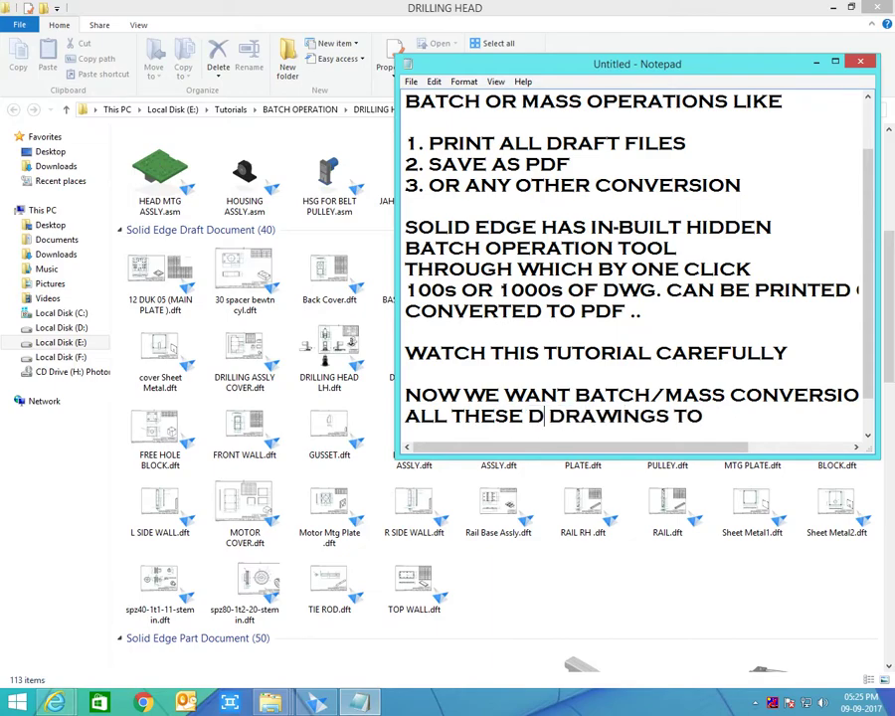
type("DFT")
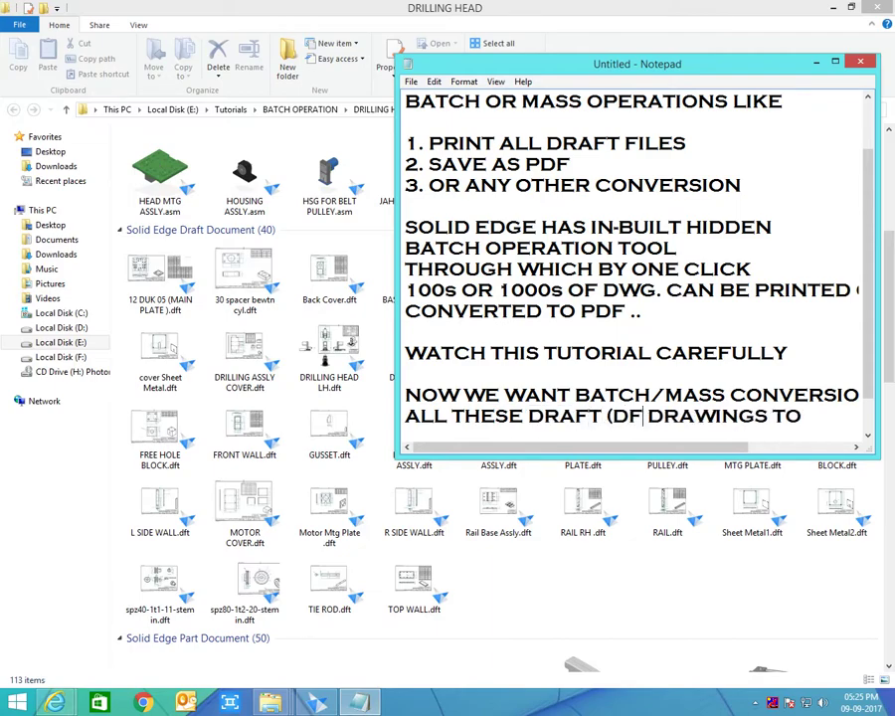
key("BackSpace")
key("BackSpace")
key("BackSpace")
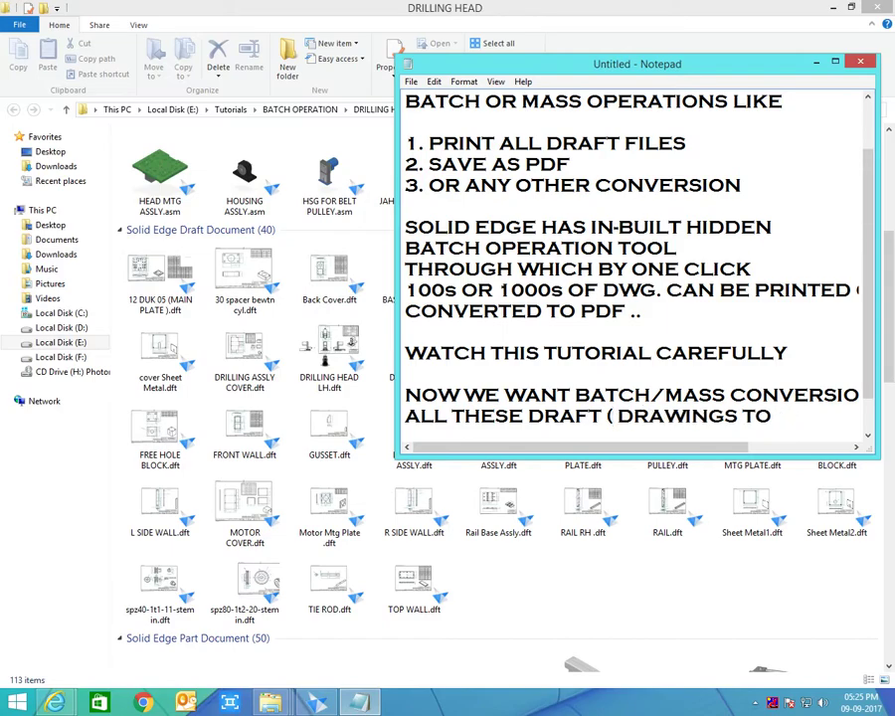
type(".DFT)")
Step: Complete the note's last sentence with "PDF AT ONCE BY ONLY 1 MOUSE CLICK" and remove the folder path below it
key("Return")
key("Return")
key("ctrl+v")
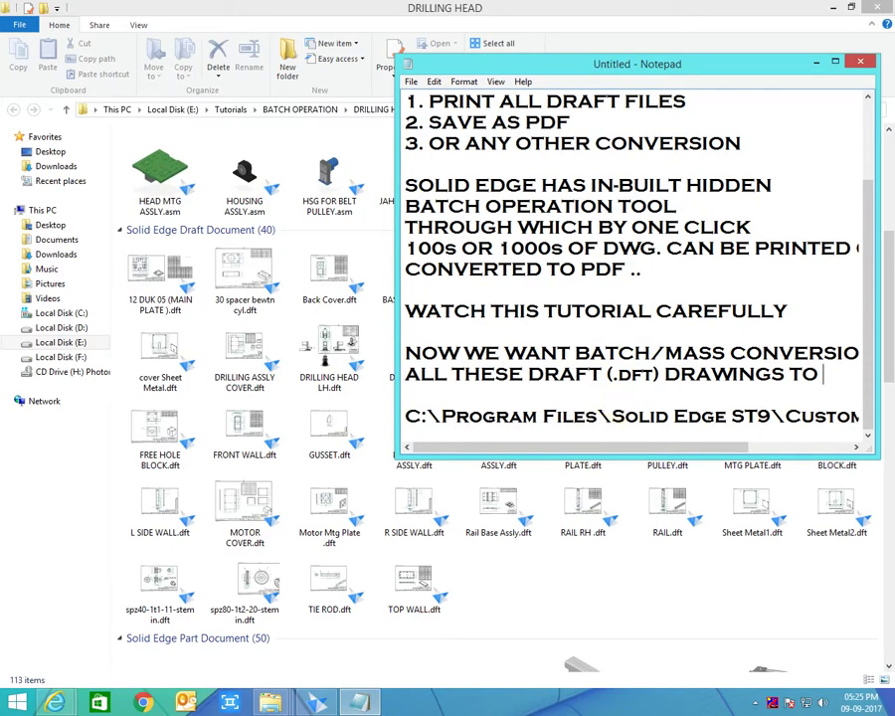
type("DF AT ONCE")
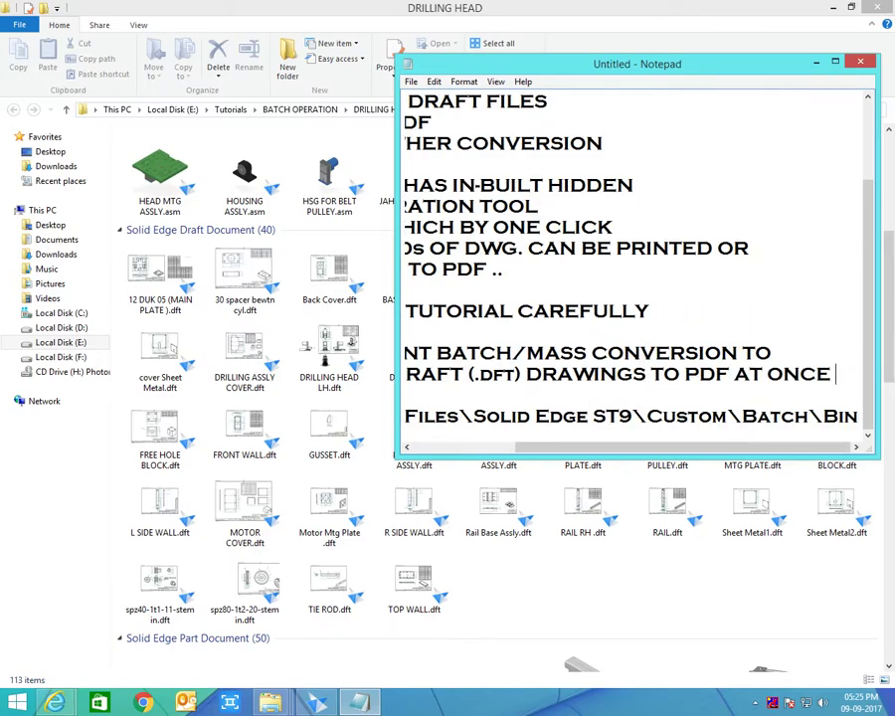
key("Down")
key("ctrl+shift+End")
key("Delete")
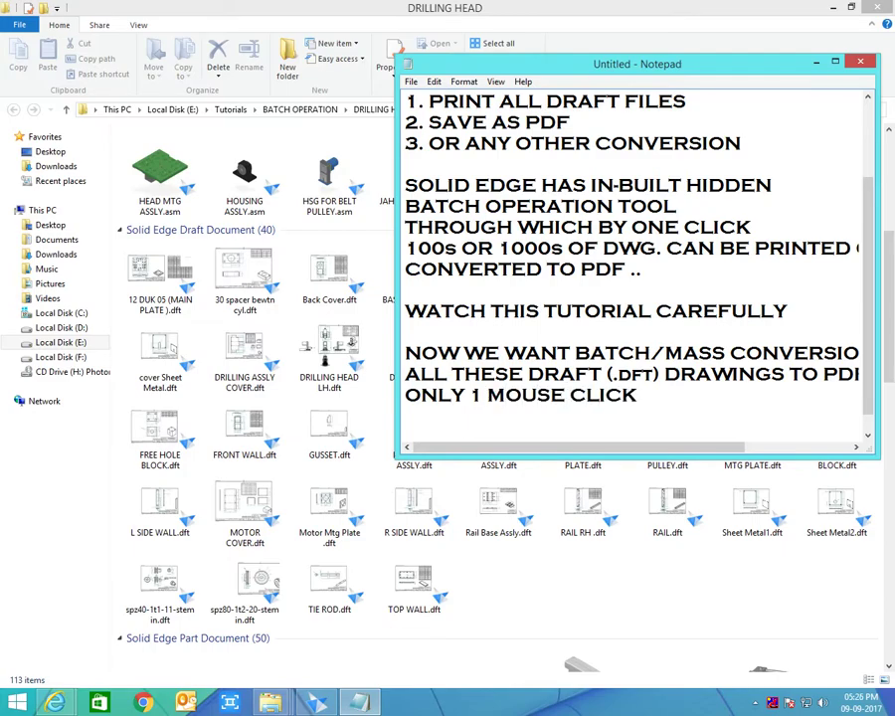
Step: Add the heading "FOLLOW STEPS" and a first item reading "1) GO TO" beneath the note's text
key("Return")
key("Return")
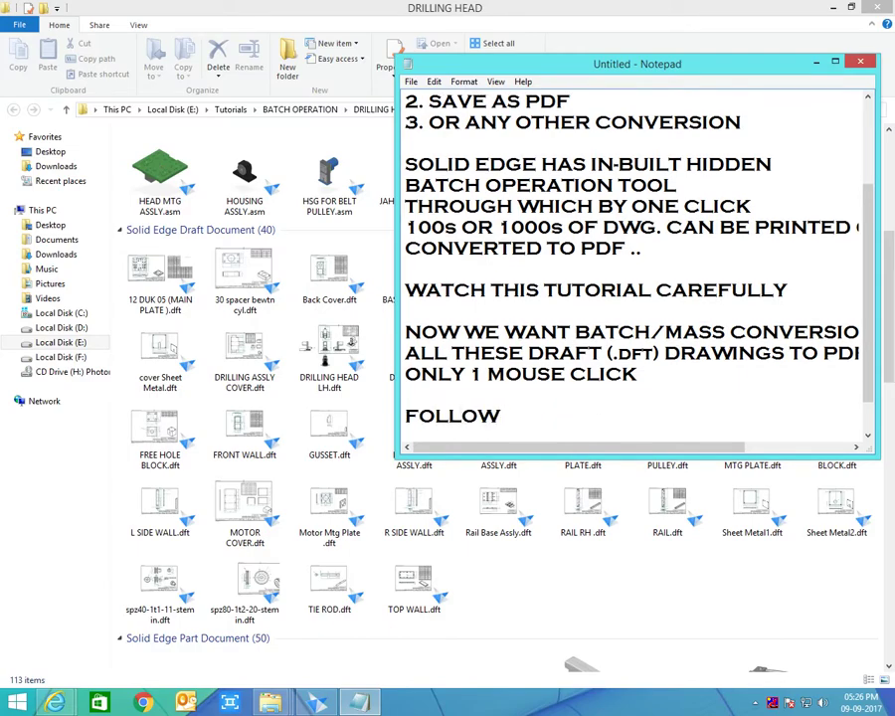
type("FOLLOW STEPS")
key("Return")
key("Return")
type("1) GO TO")
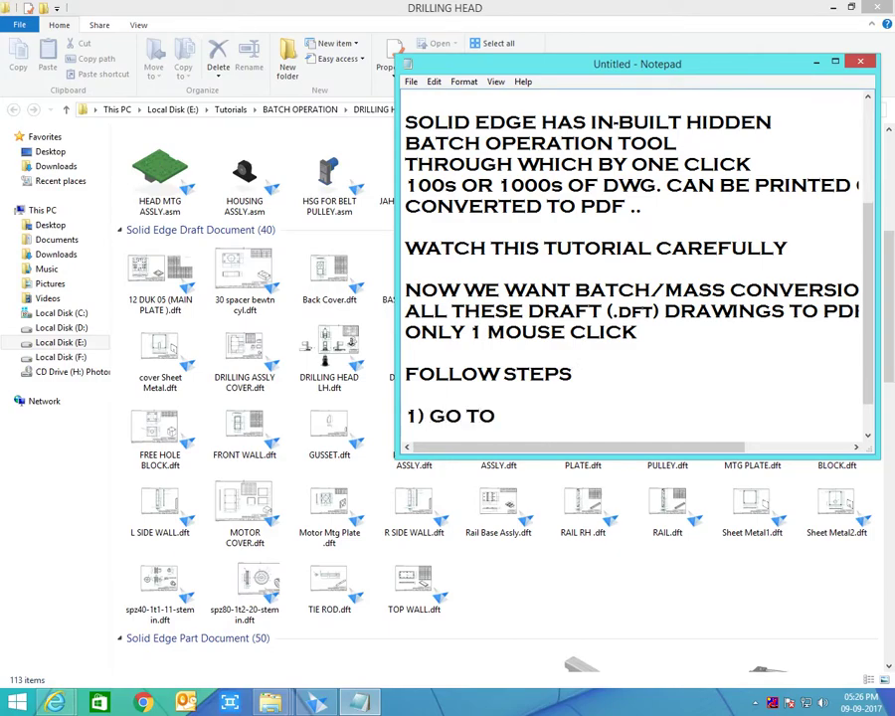
Step: Put the copied folder path ending in Solid Edge ST9\Custom\Batch\Bin directly after "1) GO TO" in the note
key("Return")
key("Return")
key("ctrl+v")
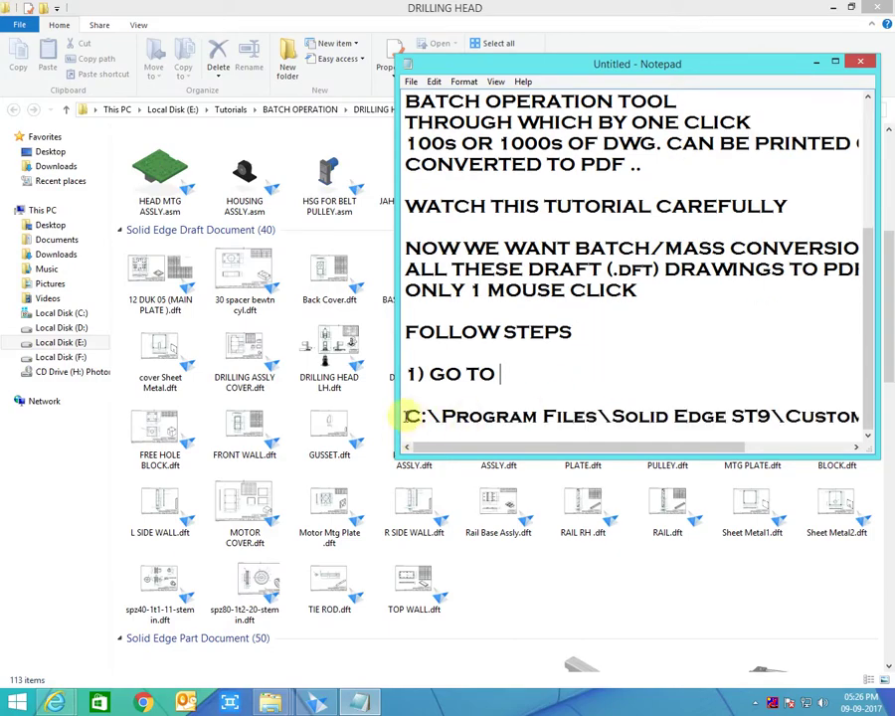
left_click_drag(407, 415, 889, 422)
key("ctrl+x")
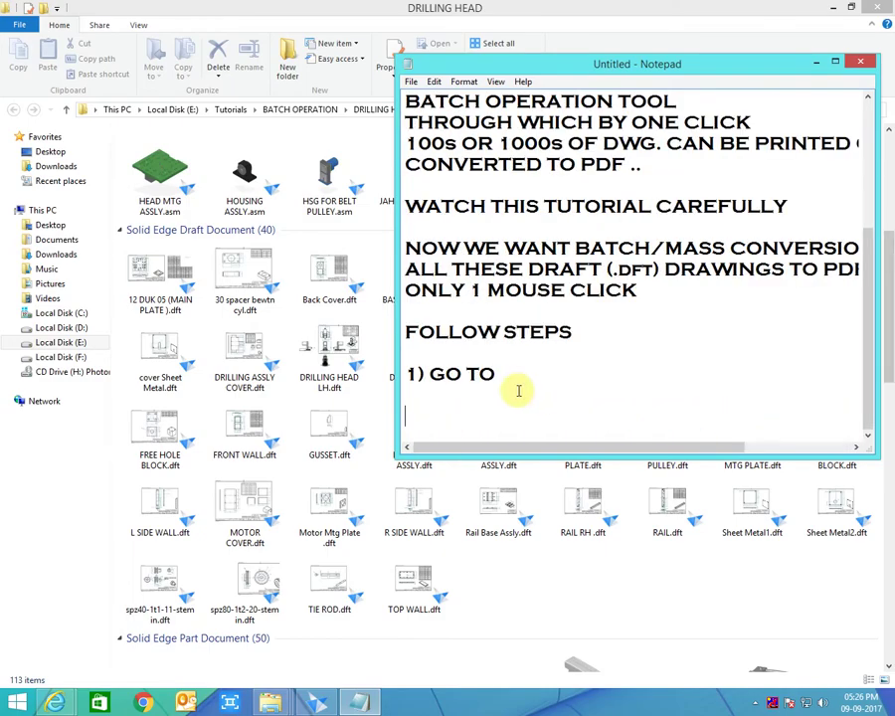
key("ctrl+v")
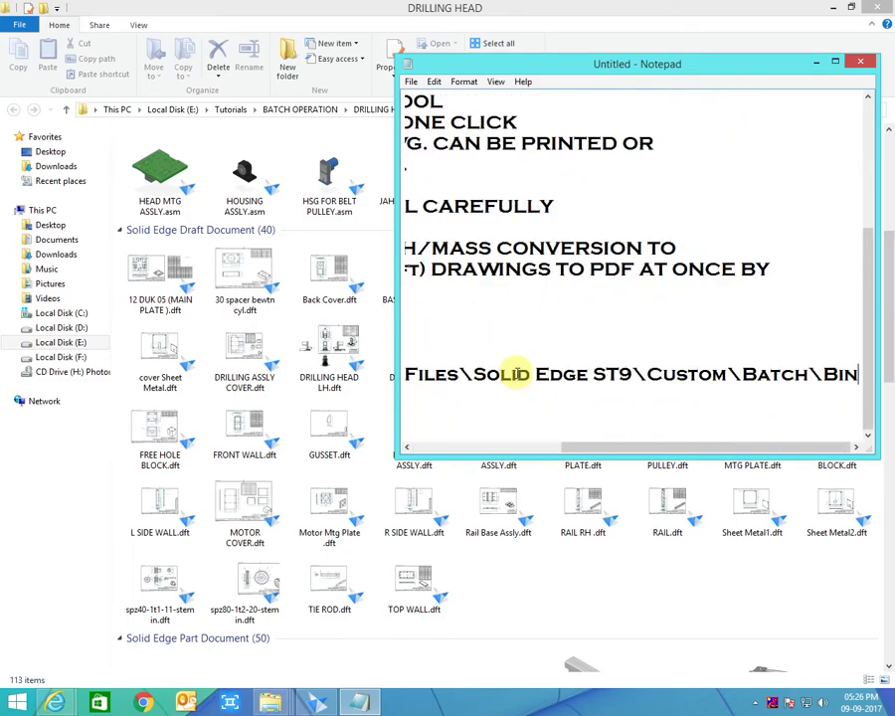
Step: Switch to the RWSPM C.T.A File Explorer window, go to the copied Solid Edge ST9\Custom\Batch\Bin path, and enlarge its file icons
left_click(272, 699)
left_click(236, 664)
left_click(547, 107)
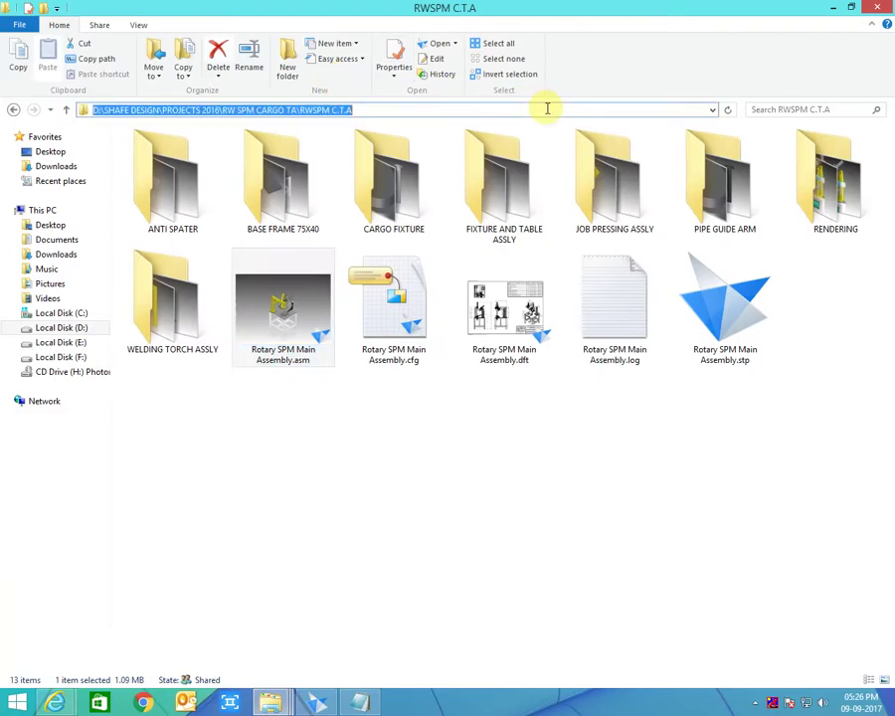
key("ctrl+v")
key("Return")
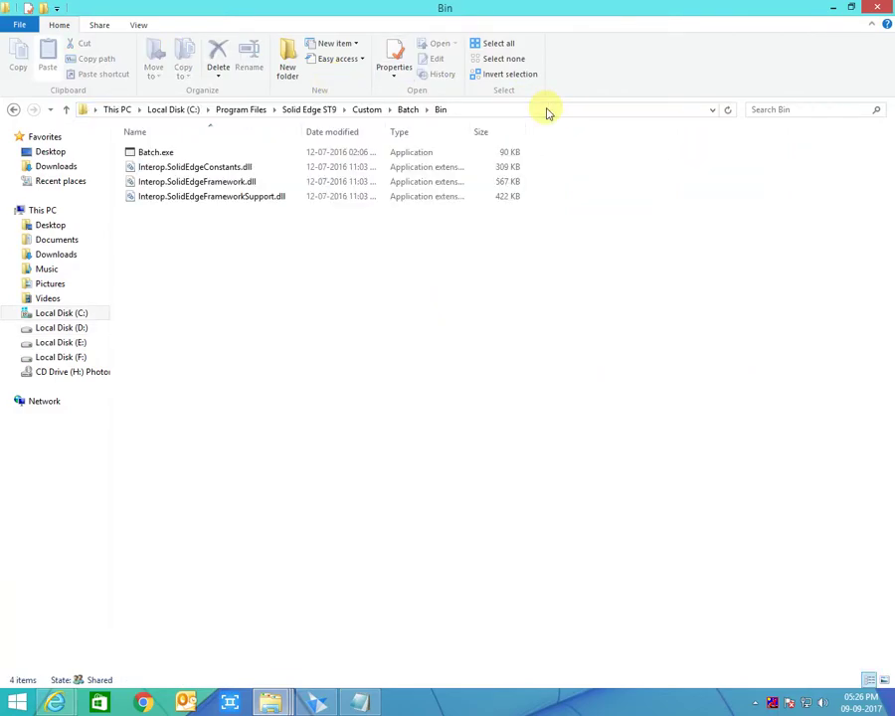
scroll(202, 239, "up", 4, "ctrl")
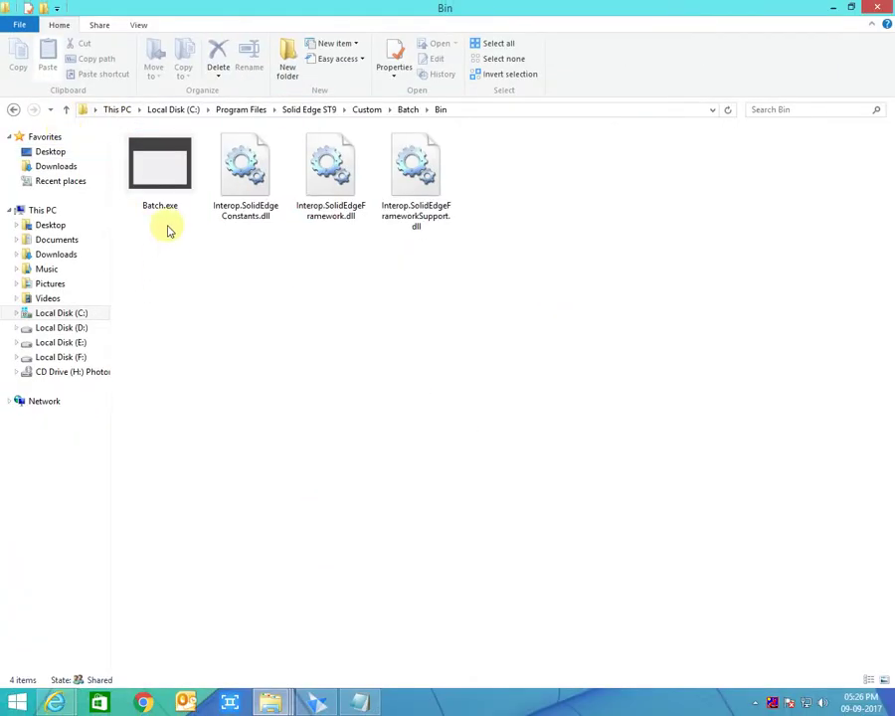
Step: Create a desktop shortcut for Batch.exe from the Bin folder
left_click(165, 197)
right_click(164, 199)
mouse_move(278, 394)
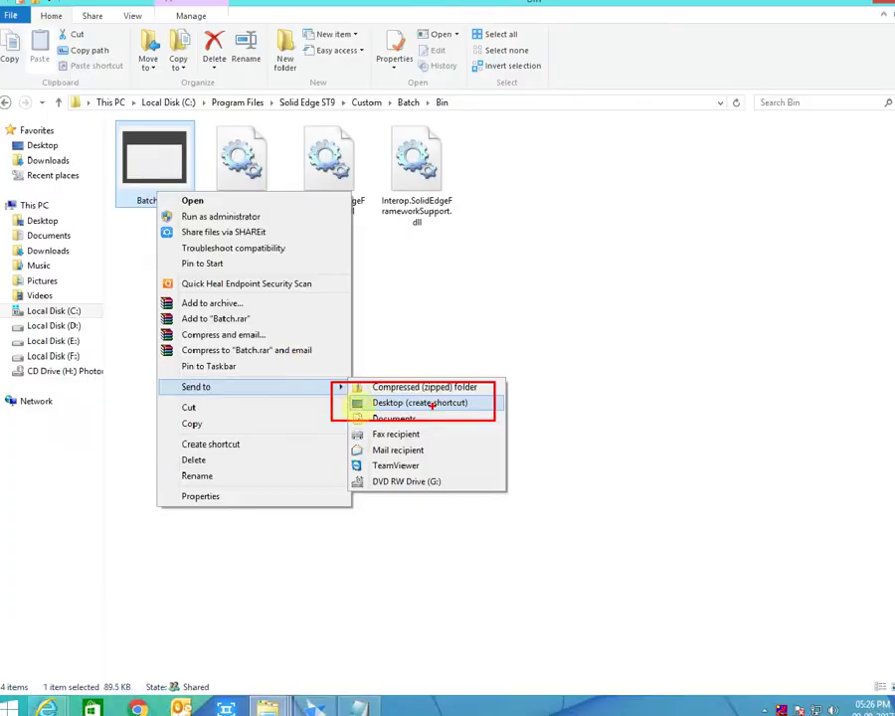
left_click(418, 397)
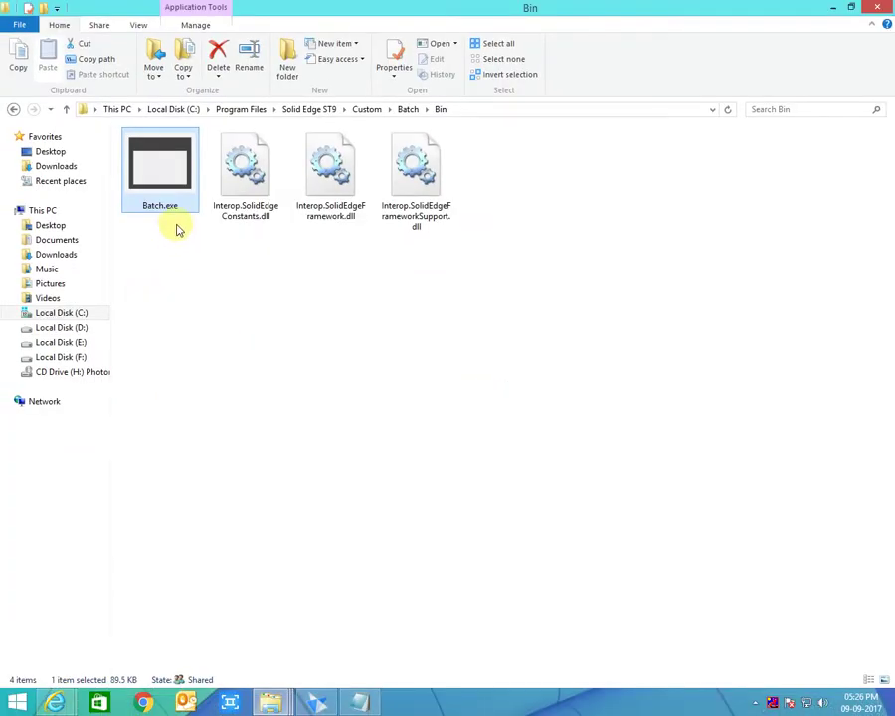
Step: Show the desktop and open the Batch.exe shortcut to launch the batch processing tool
left_click(891, 702)
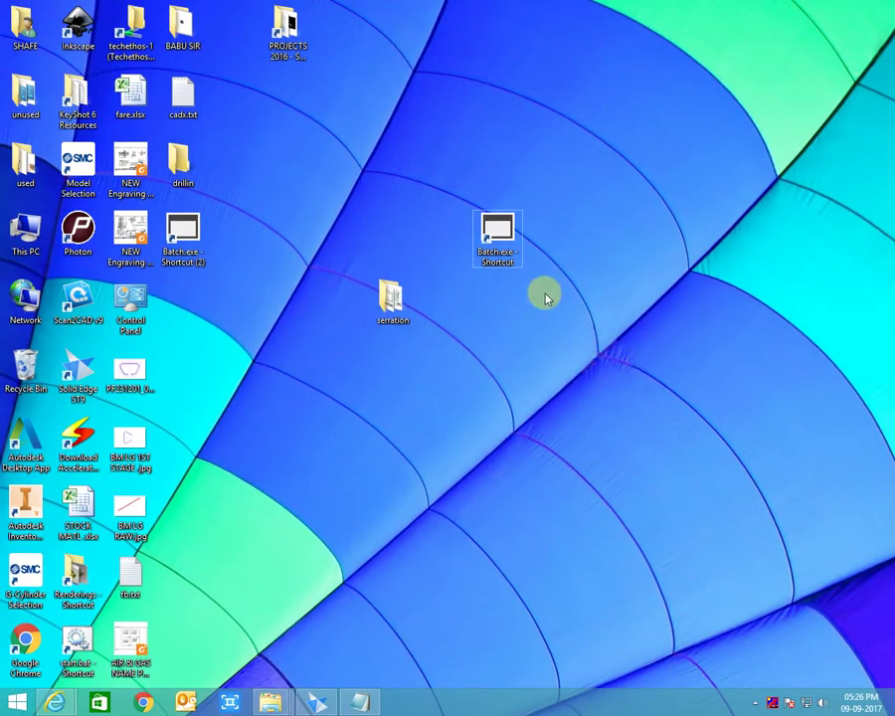
left_click(569, 258)
right_click(508, 235)
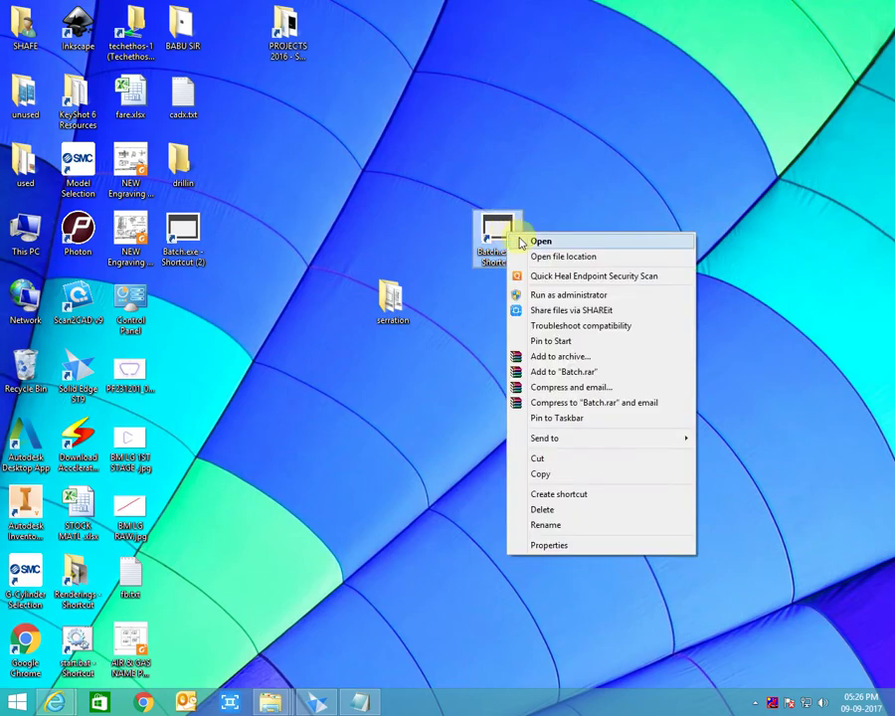
left_click(521, 240)
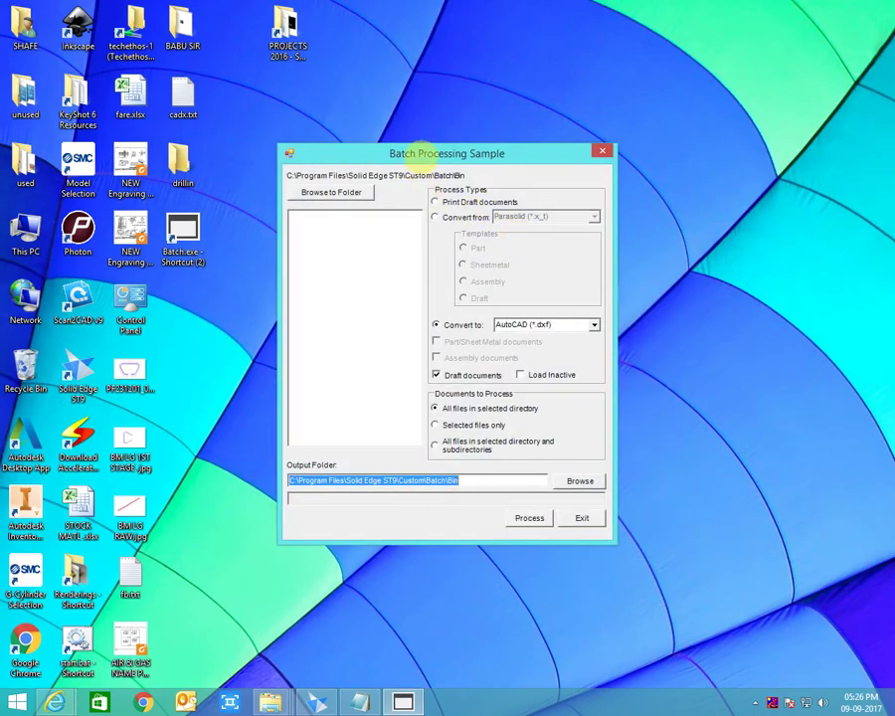
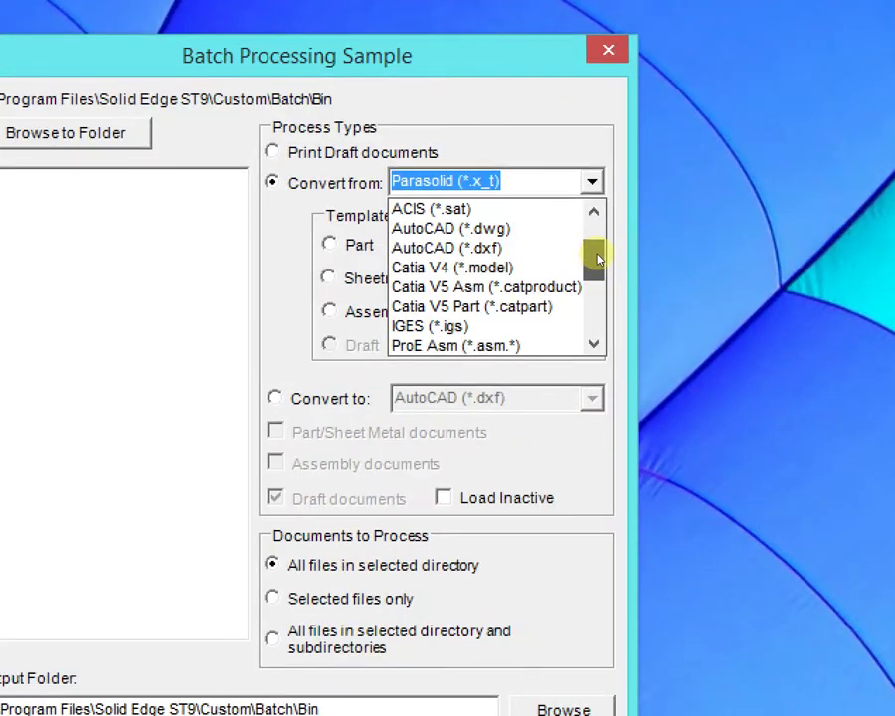
Step: Review the source file formats offered for the Convert from process type
key("Escape")
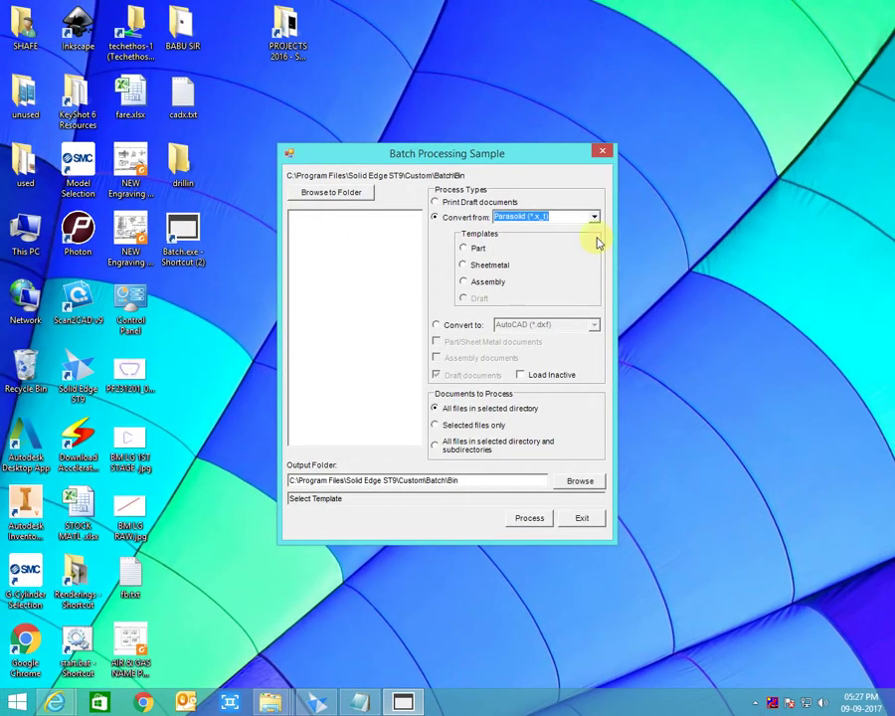
left_click(594, 219)
mouse_move(593, 245)
left_mouse_down()
mouse_move(599, 285)
mouse_move(595, 238)
left_mouse_up()
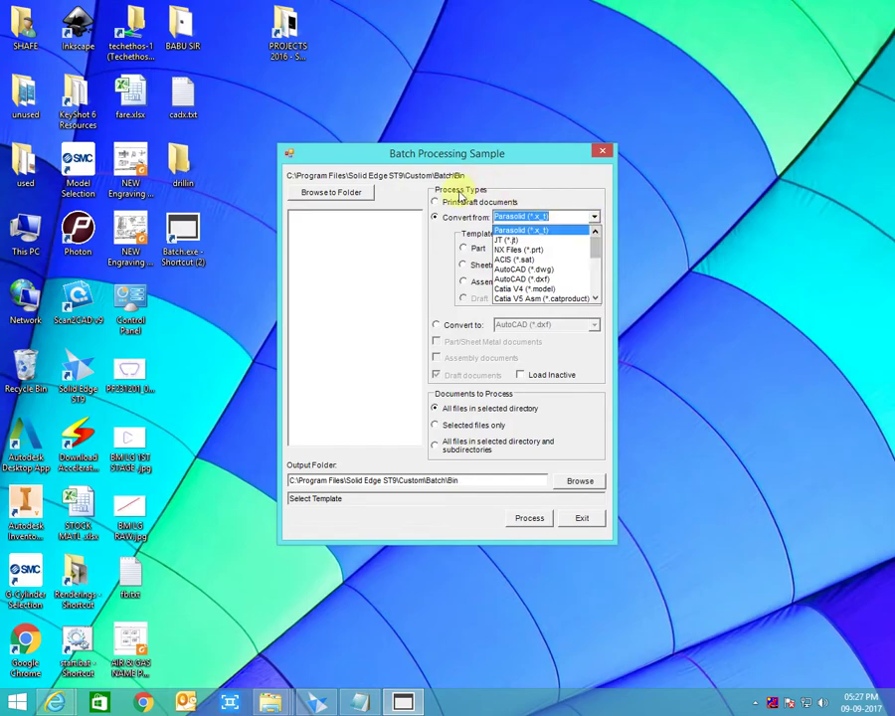
left_click(457, 219)
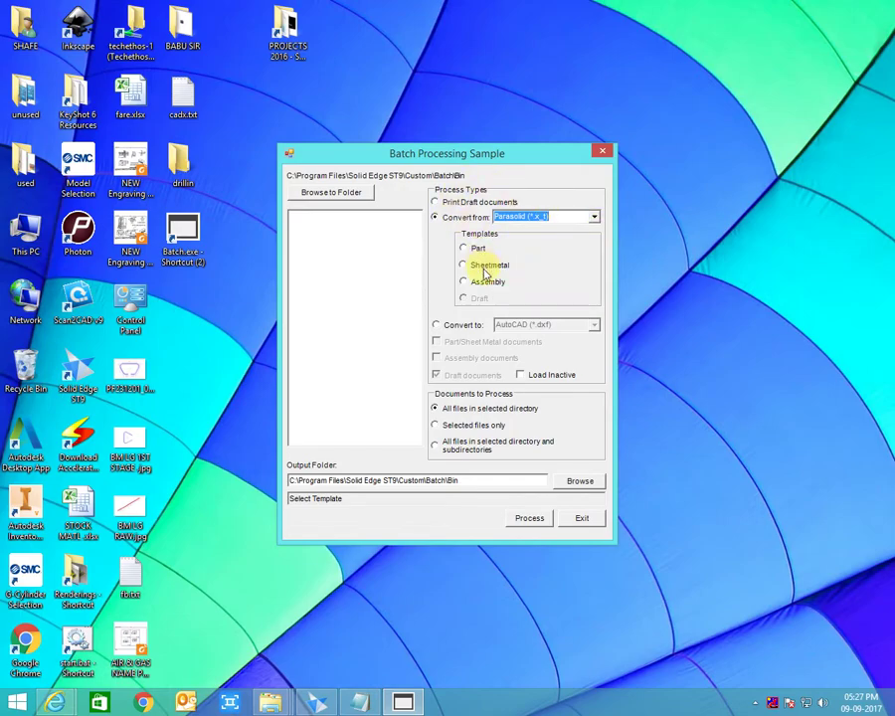
Step: Set the process to Convert to Adobe (*.pdf), covering part/sheet metal, assembly and draft documents in the selected directory and subdirectories
left_click(438, 326)
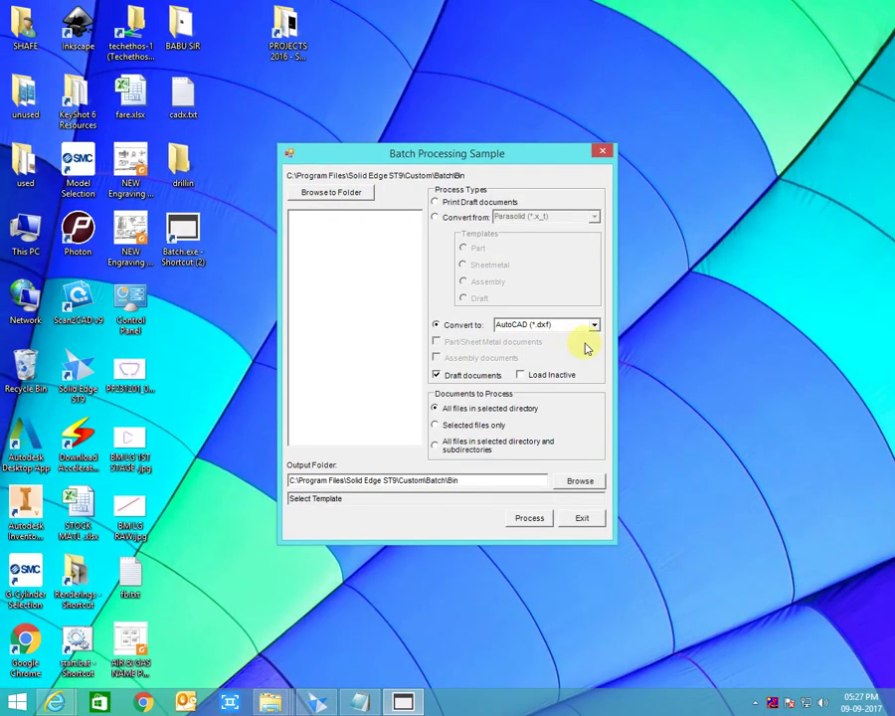
left_click(688, 318)
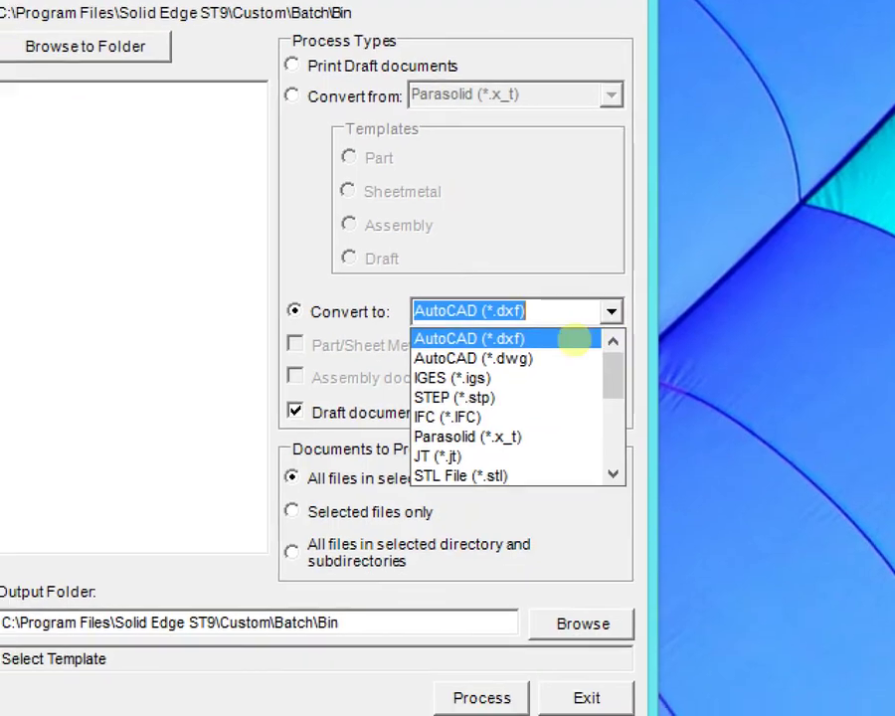
left_click(607, 332)
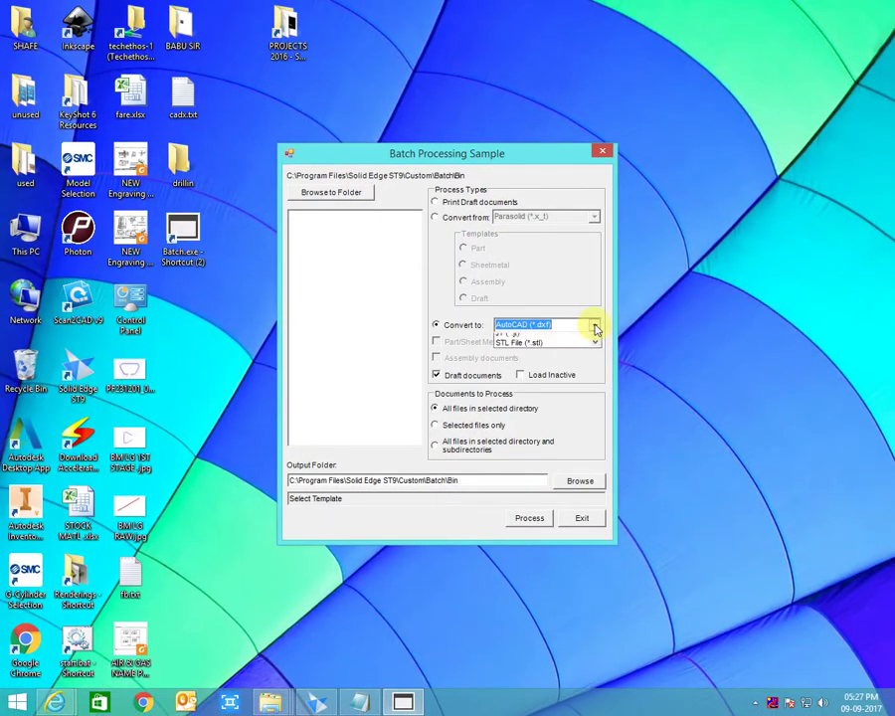
left_click(595, 330)
left_click_drag(594, 353, 595, 394)
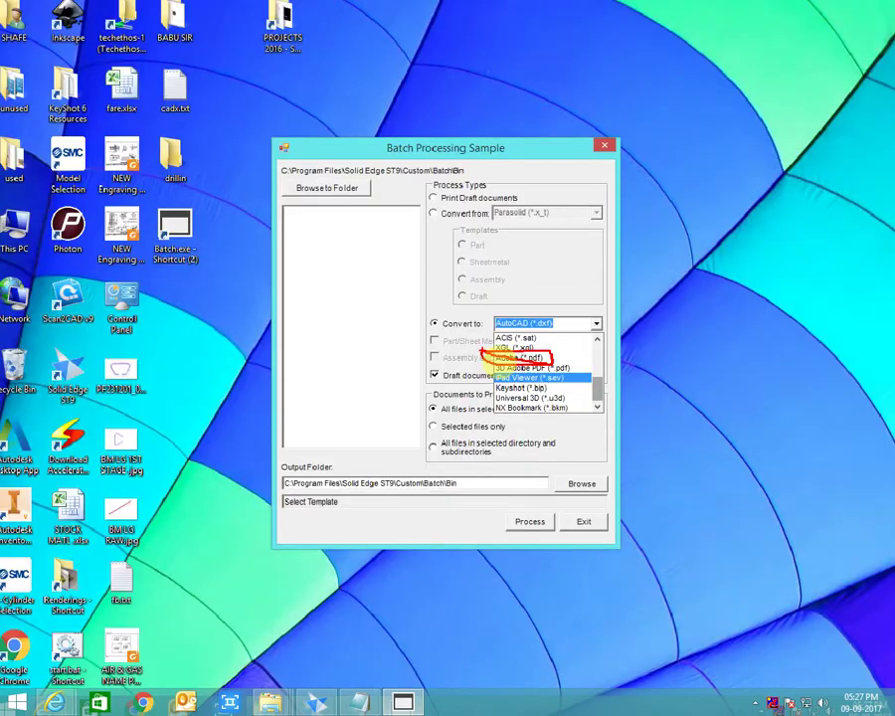
left_click(549, 393)
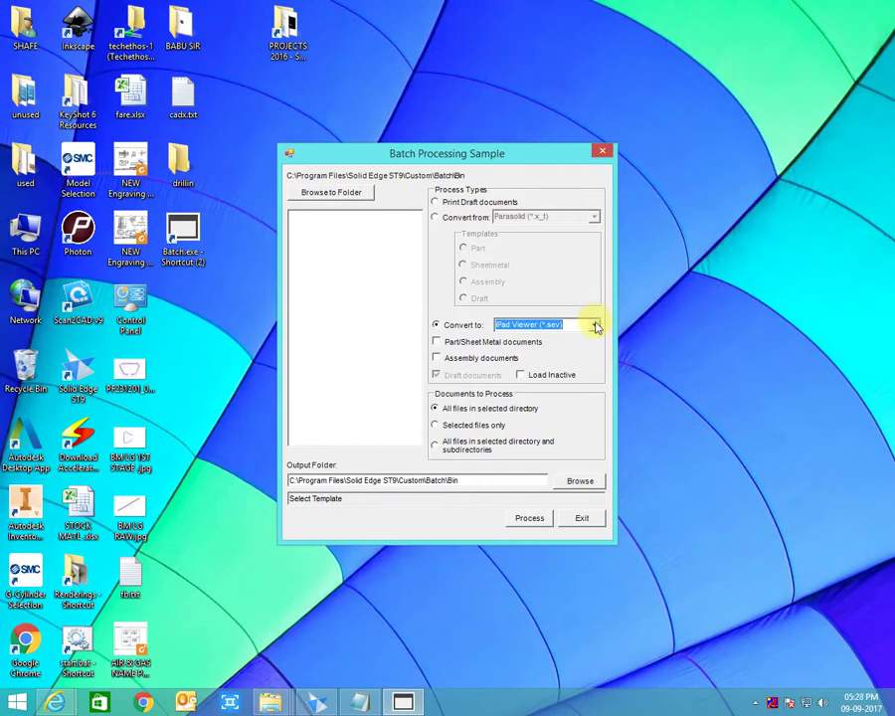
left_click(595, 325)
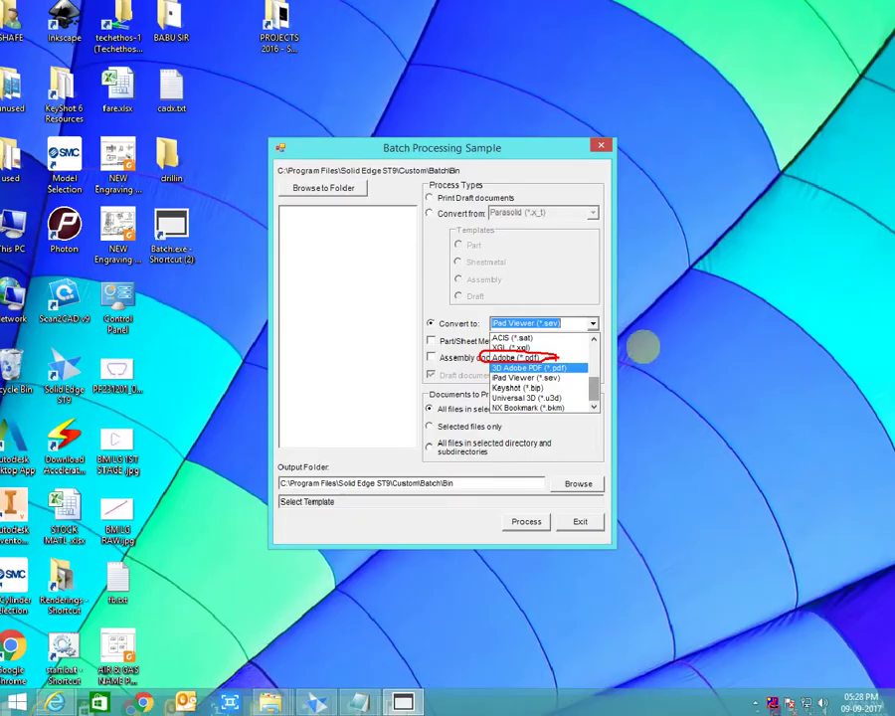
key("Return")
left_click(594, 325)
scroll(580, 355, "up", 1)
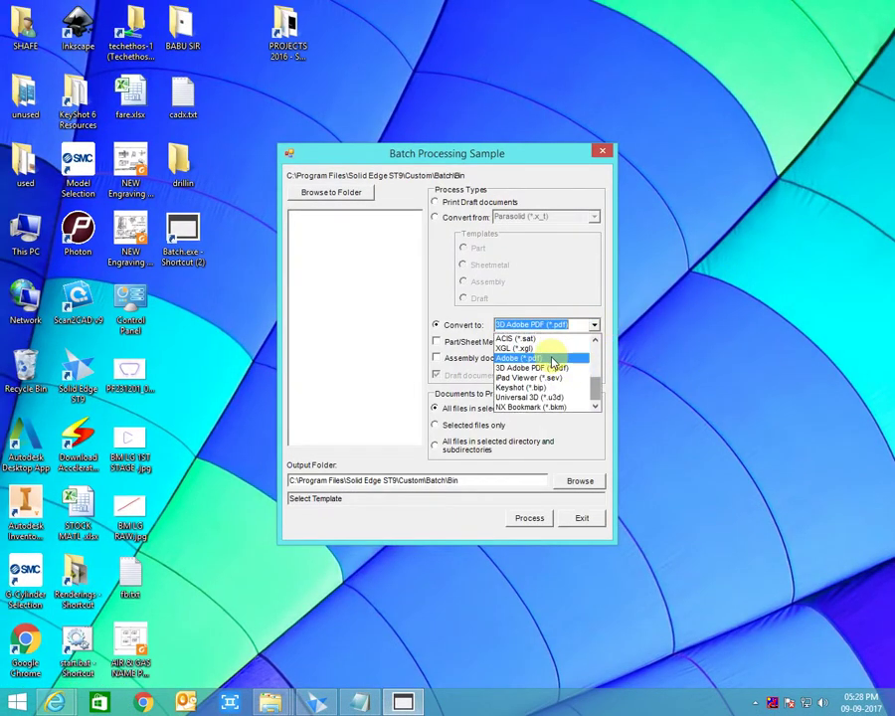
left_click(553, 359)
left_click(459, 344)
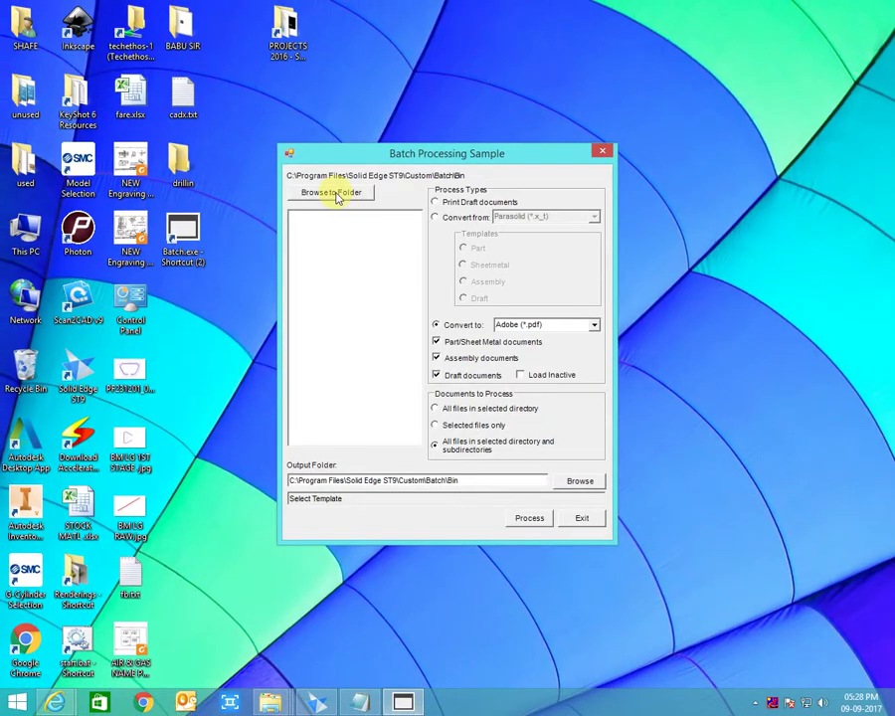
Step: Switch to the Notepad note and add "2) SELECT CONVERT TO PDF'", "3) SELECT INPUT FOLDER" and an empty "4)" below the first item
left_click(360, 704)
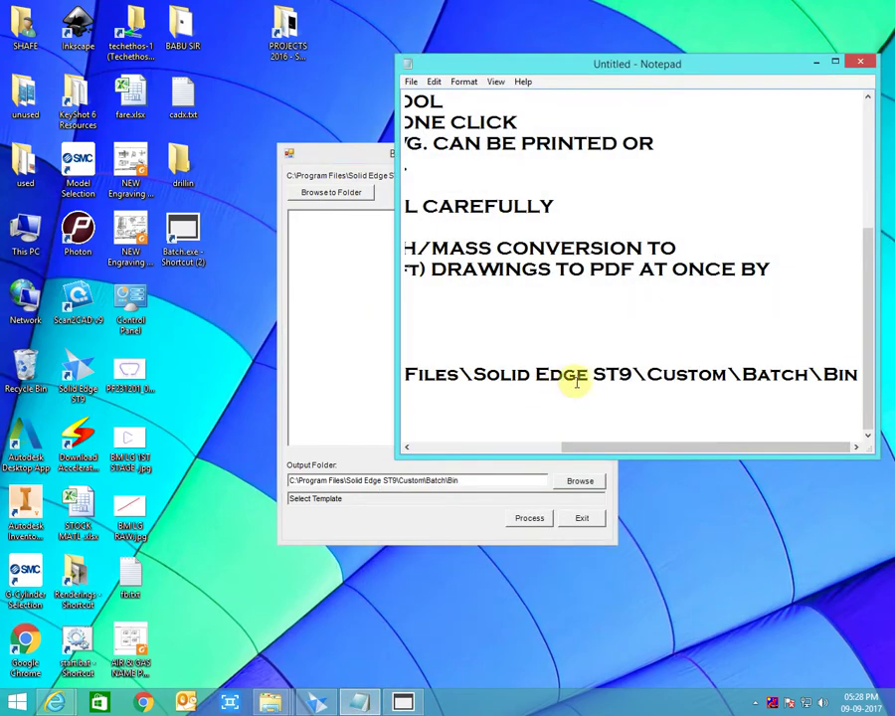
scroll(517, 376, "up", 3)
scroll(507, 378, "down", 2)
left_click_drag(582, 451, 457, 401)
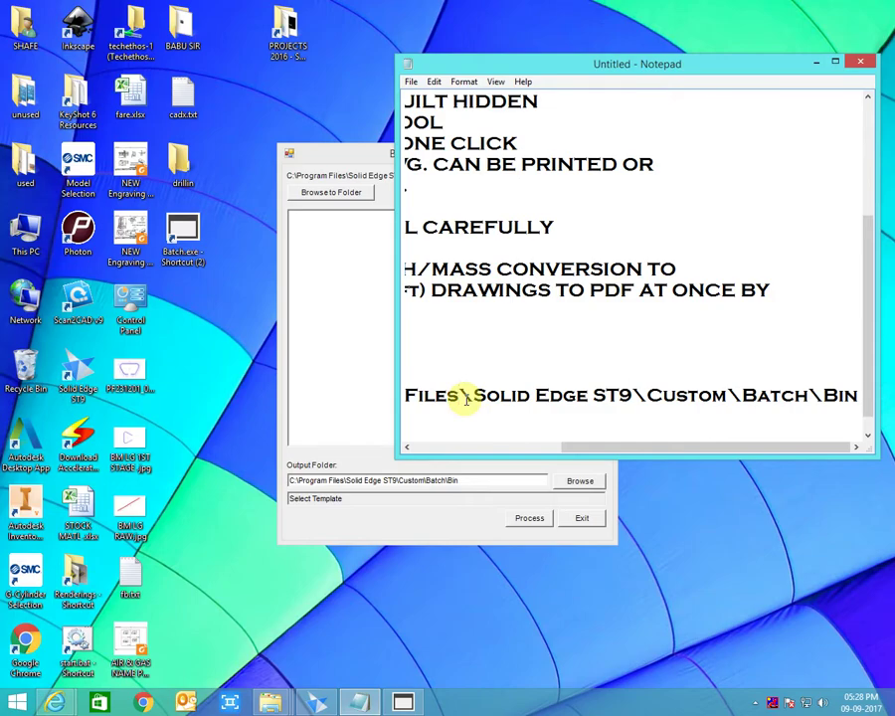
key("Return")
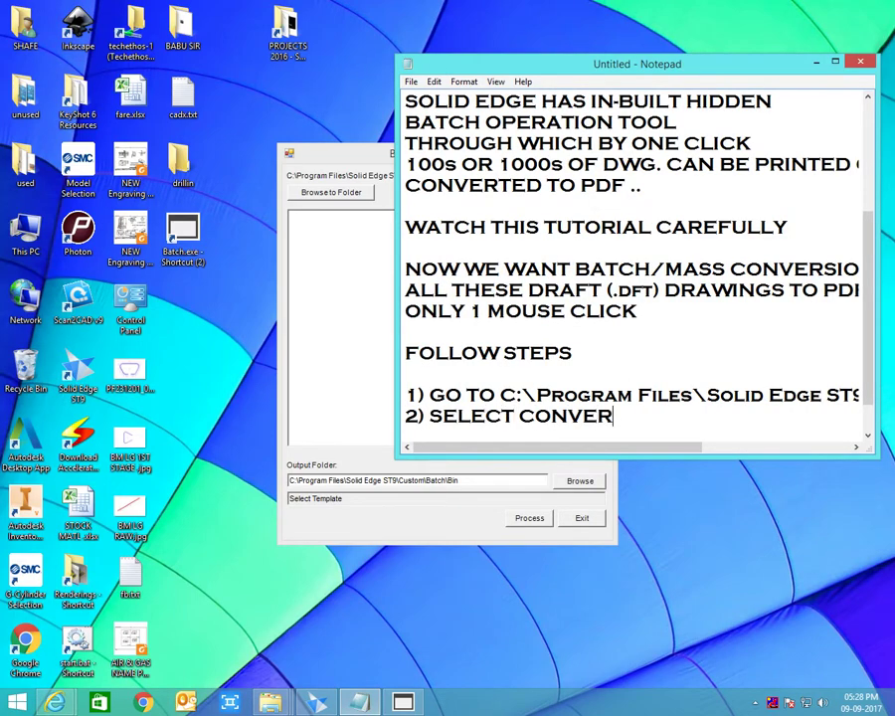
type("2) SELECT CONVERT TO PDF'")
key("Return")
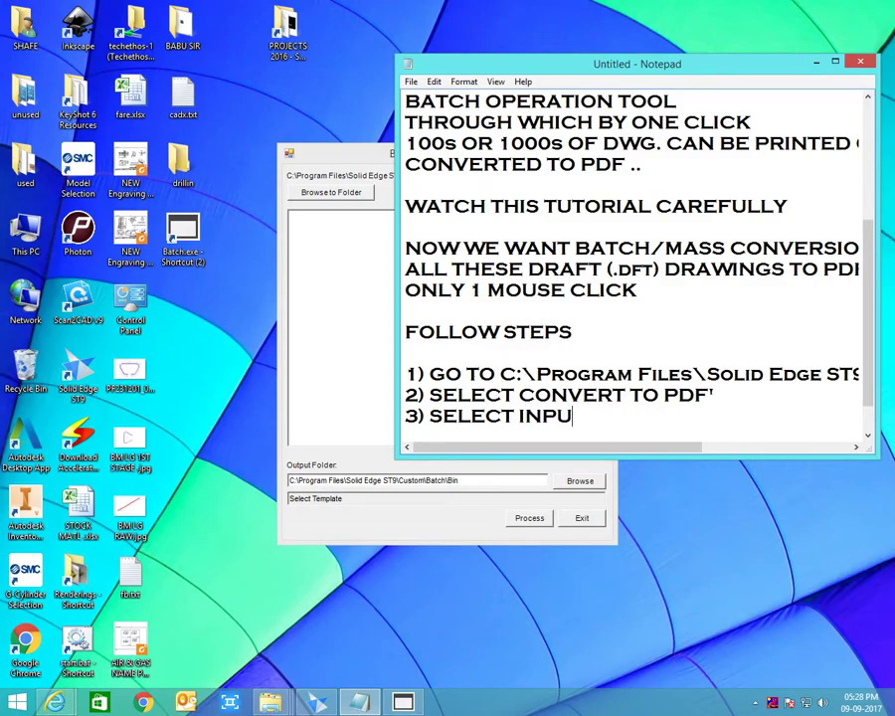
key("Return")
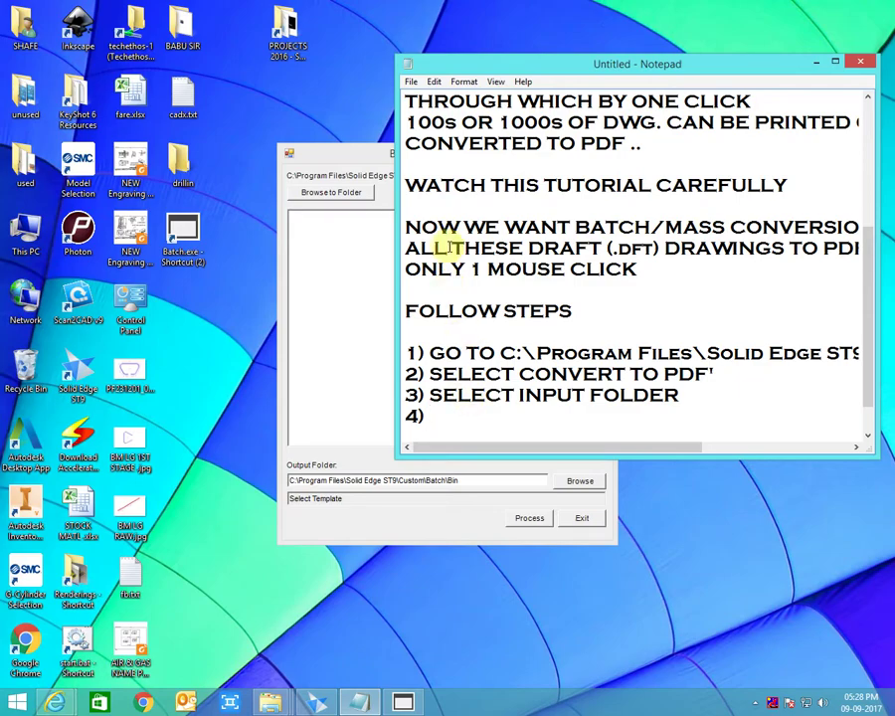
Step: Start choosing the input folder in the Batch Processing Sample window and check the DRILLING HEAD folder's path in File Explorer
left_click(374, 159)
left_click(343, 196)
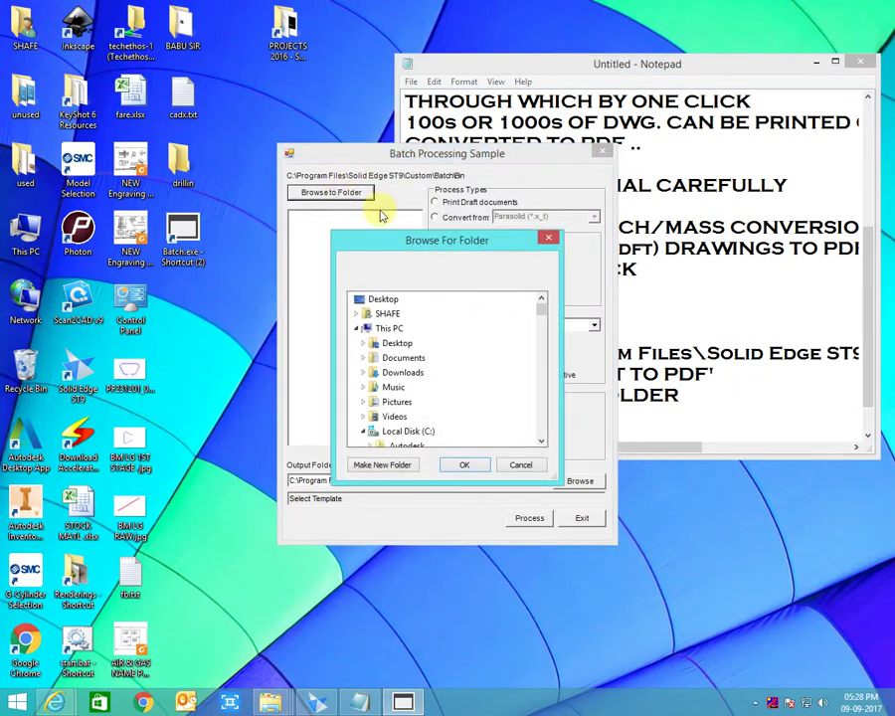
scroll(541, 315, "down", 7)
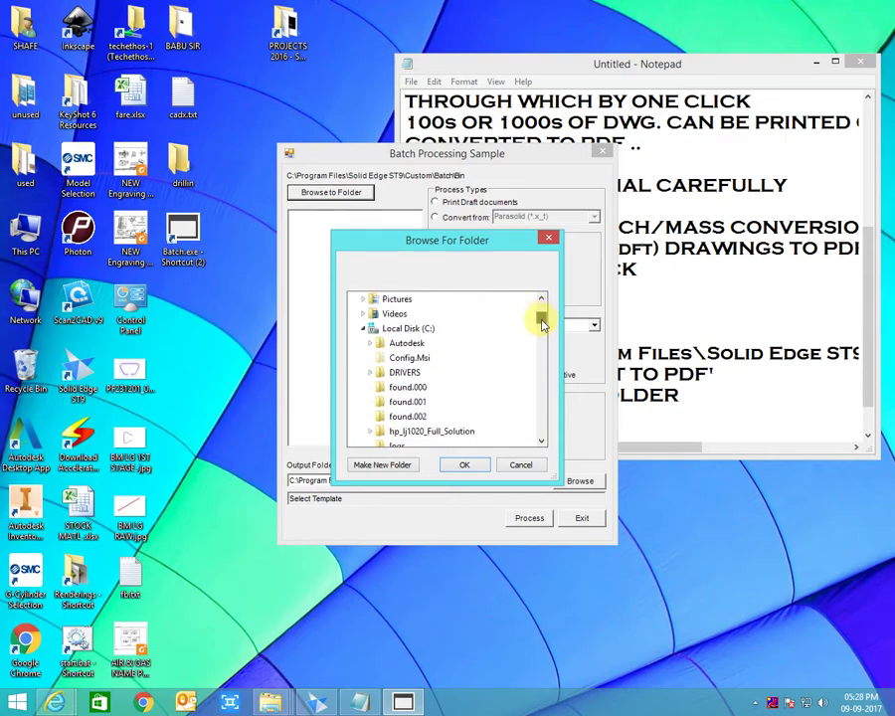
left_click(275, 704)
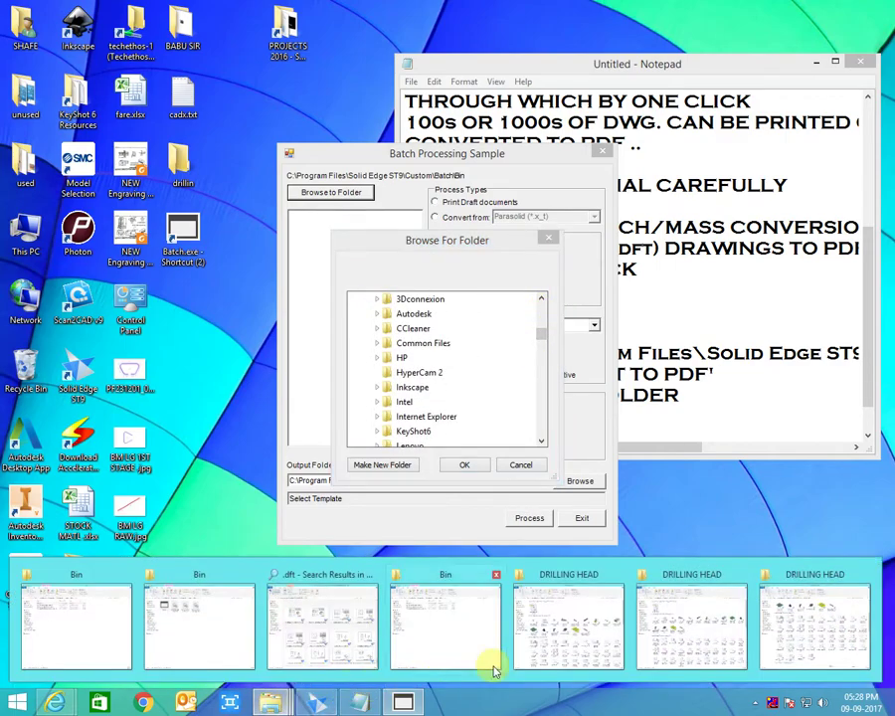
left_click(782, 603)
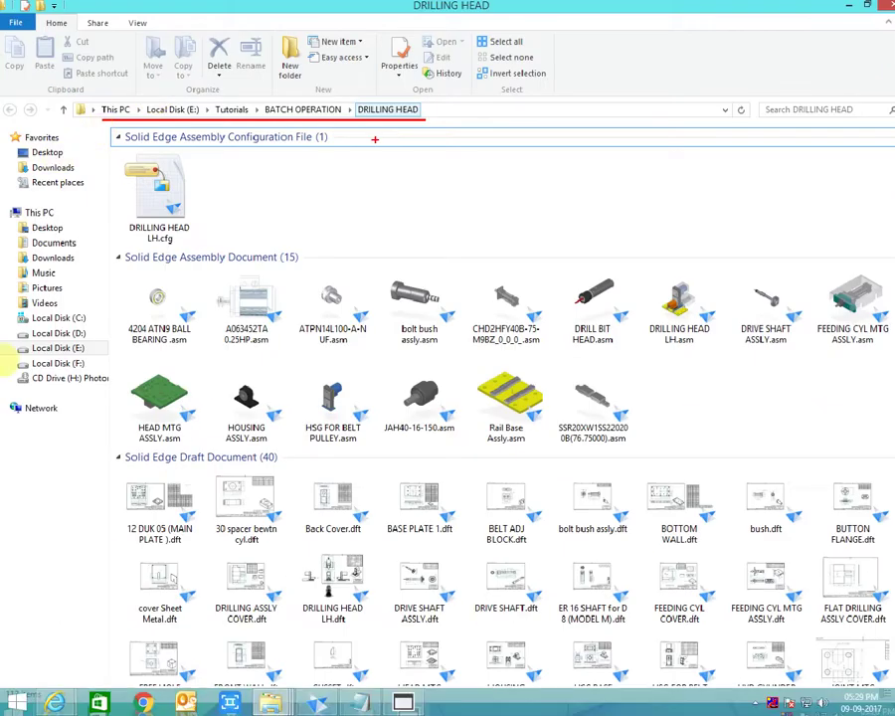
left_click(404, 703)
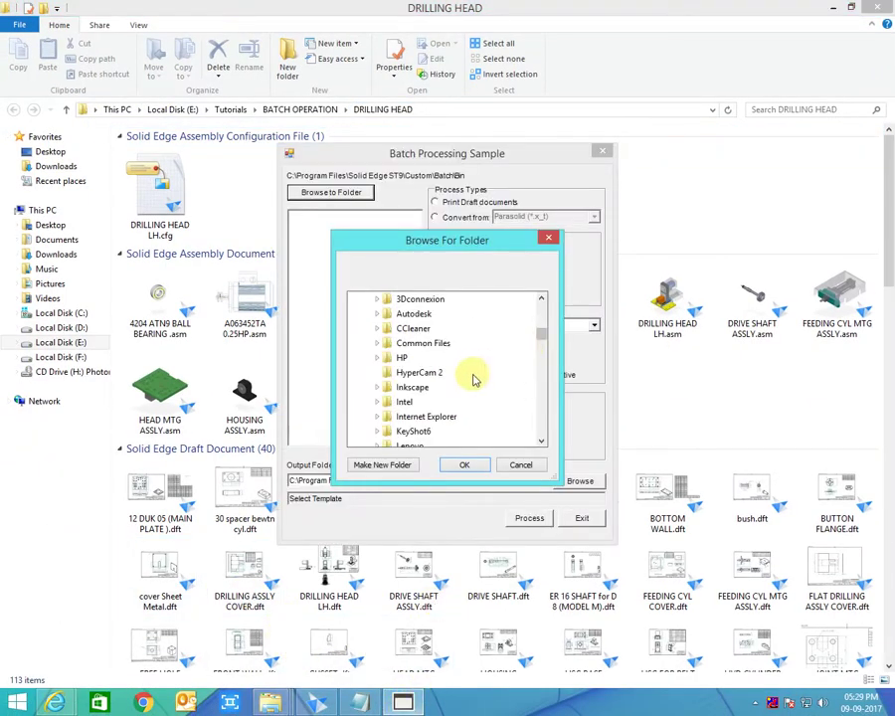
Step: Select E:\Tutorials\BATCH OPERATION\DRILLING HEAD as the input folder
left_click_drag(543, 339, 540, 421)
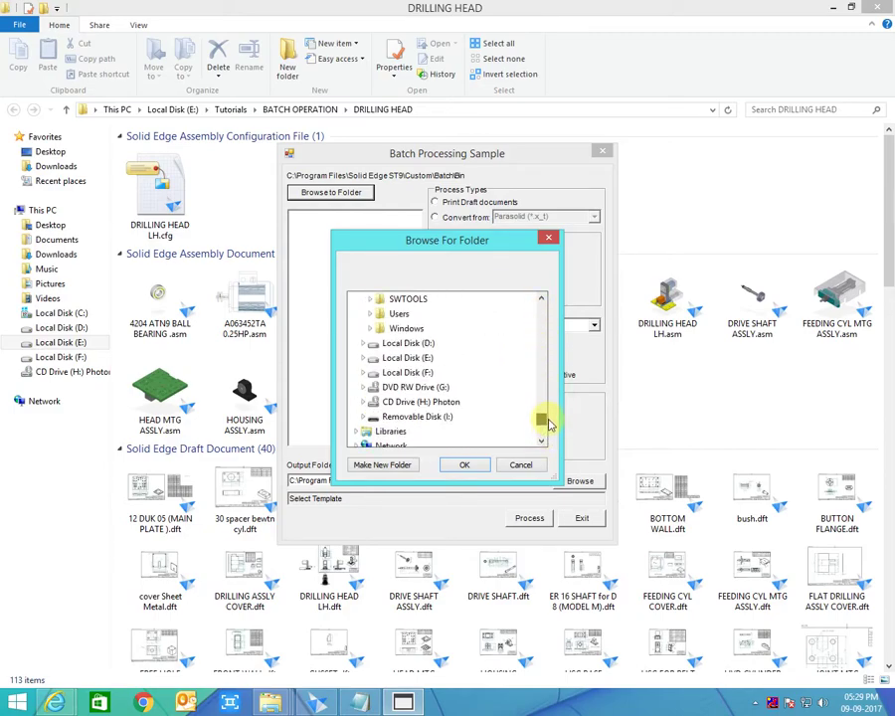
left_click(365, 358)
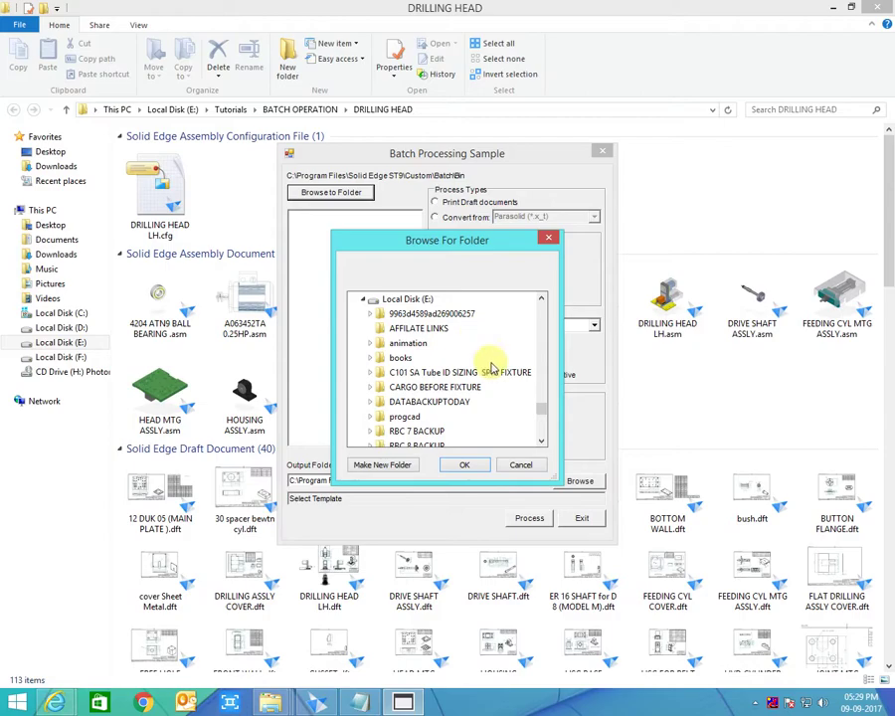
scroll(545, 411, "down", 4)
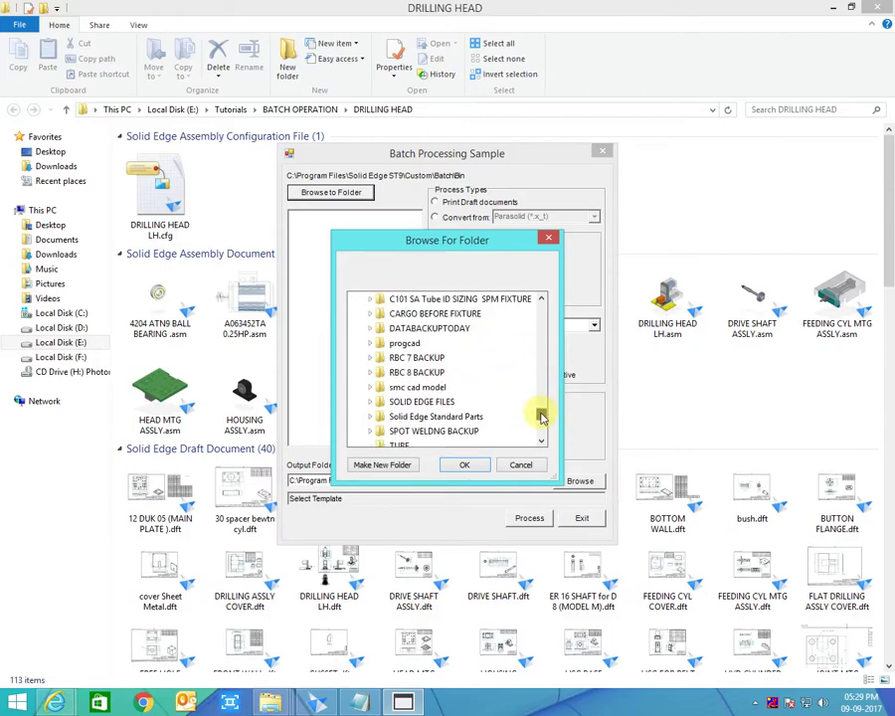
left_click(370, 389)
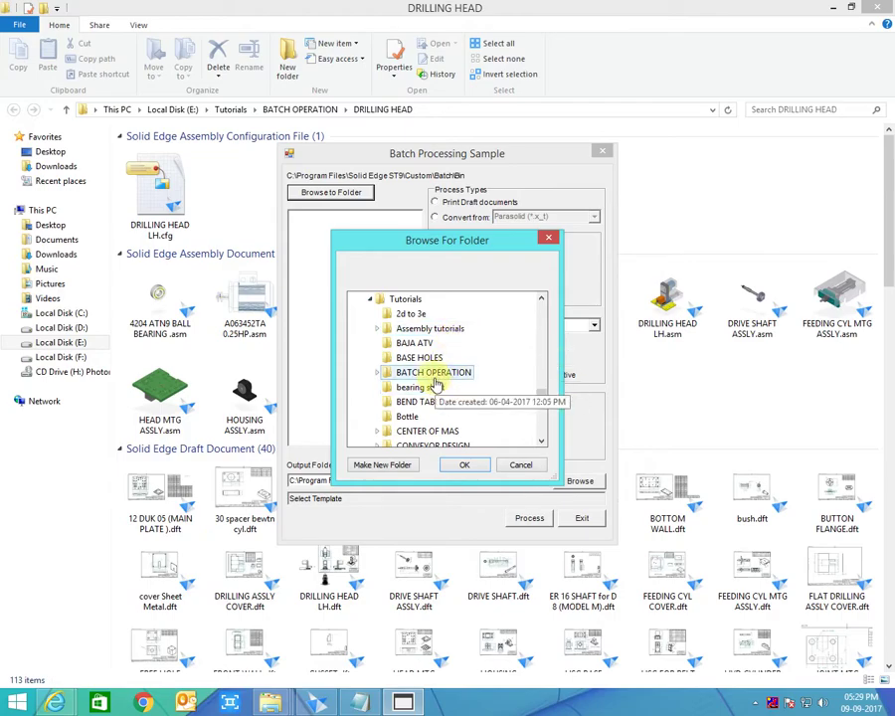
left_click(379, 372)
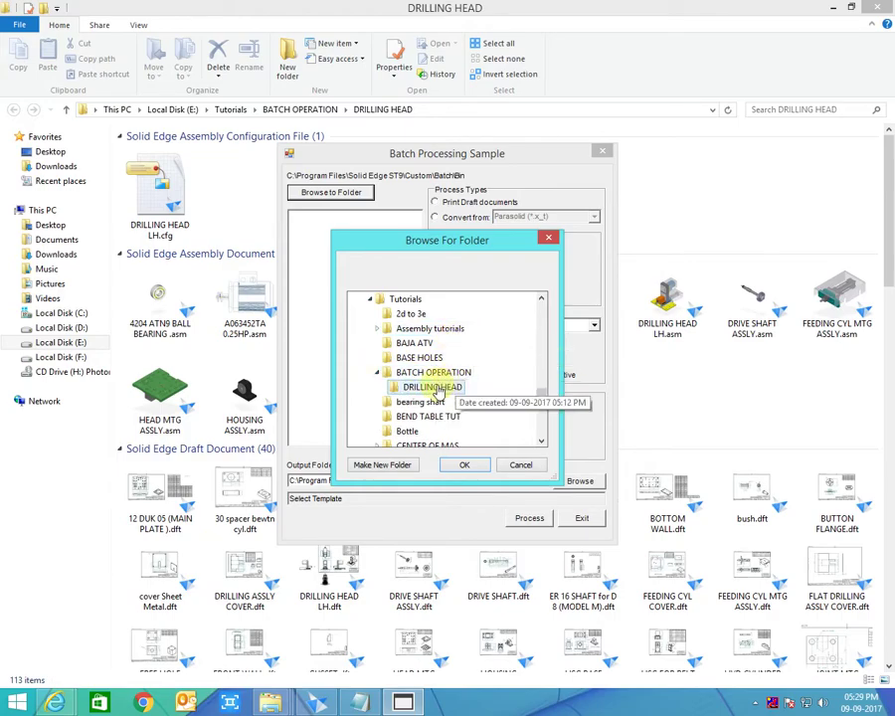
left_click(433, 388)
left_click(463, 469)
Step: Review the listed DRILLING HEAD draft files and start the batch conversion to PDF
left_click(493, 340)
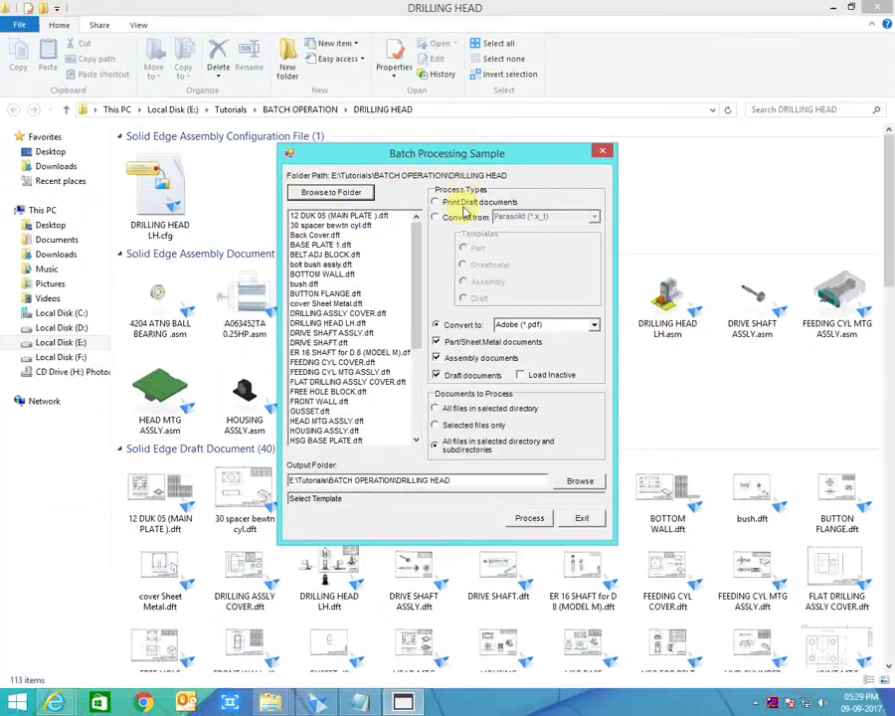
left_click_drag(418, 244, 423, 358)
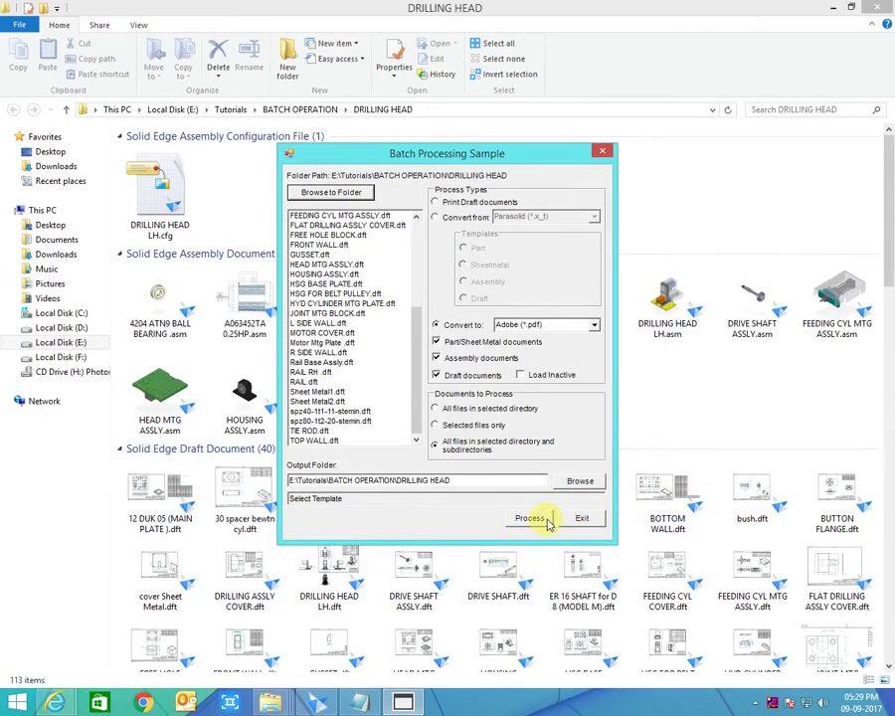
left_click(531, 519)
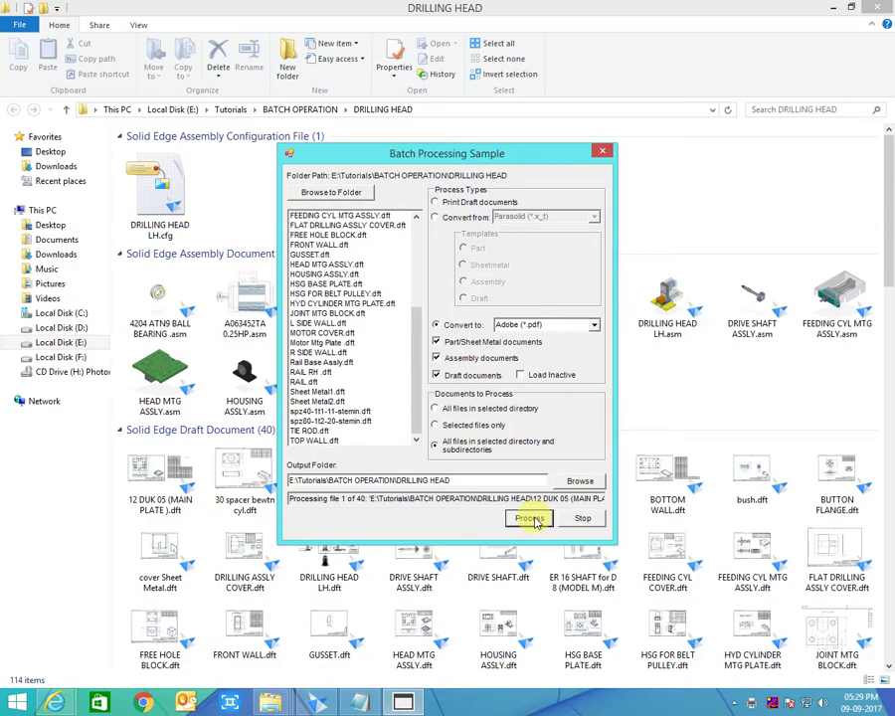
Step: Switch to the Notepad note and complete its fourth item as "4) START PROCESS"
left_click(403, 704)
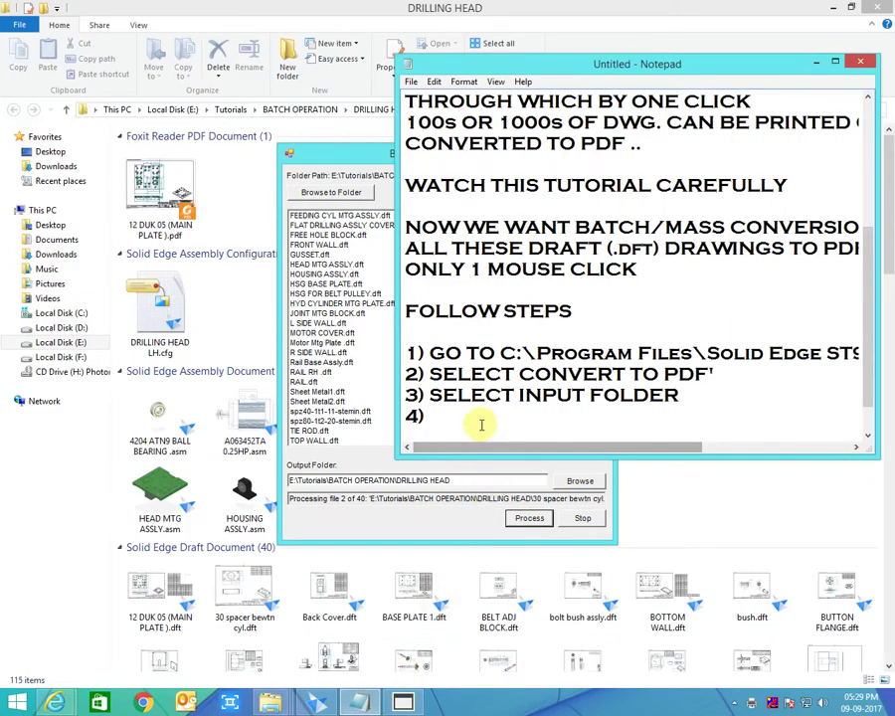
type("START PRO")
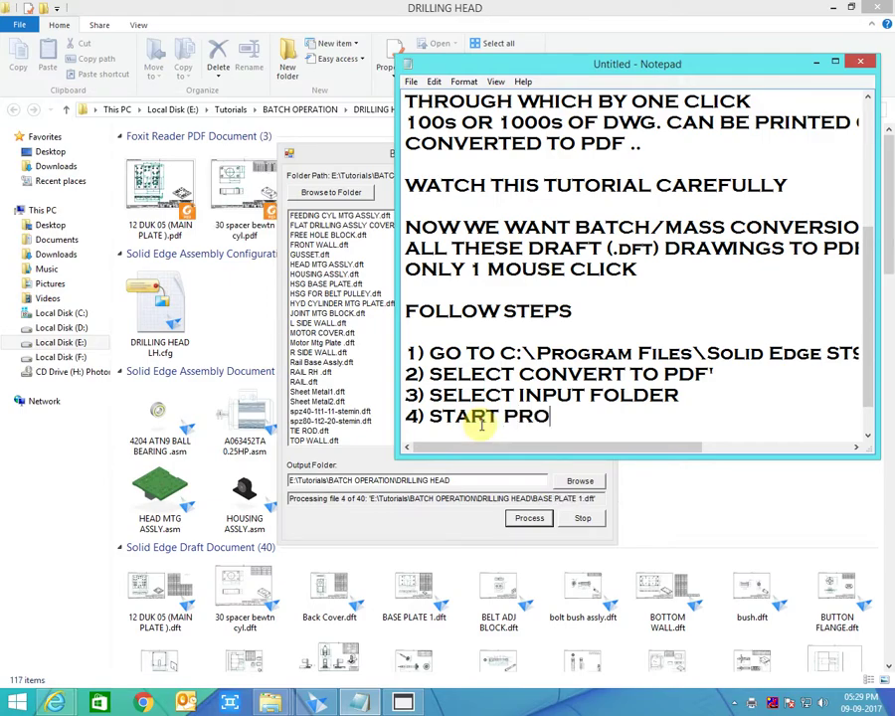
type("CESS")
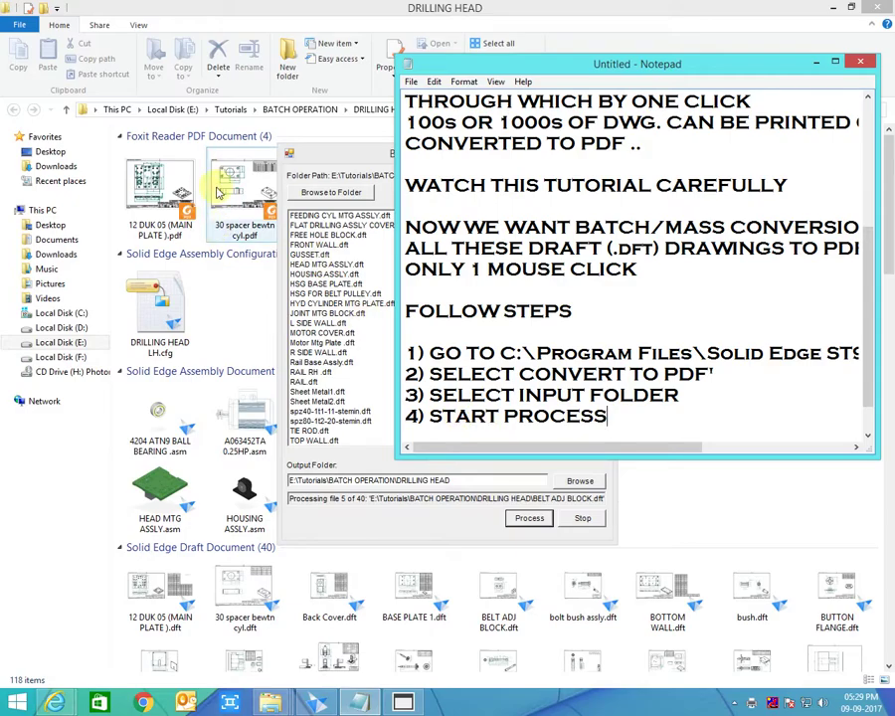
Step: Switch to the DRILLING HEAD folder in File Explorer and collapse the Solid Edge Assembly Document and Assembly Configuration File groups
left_click(245, 189)
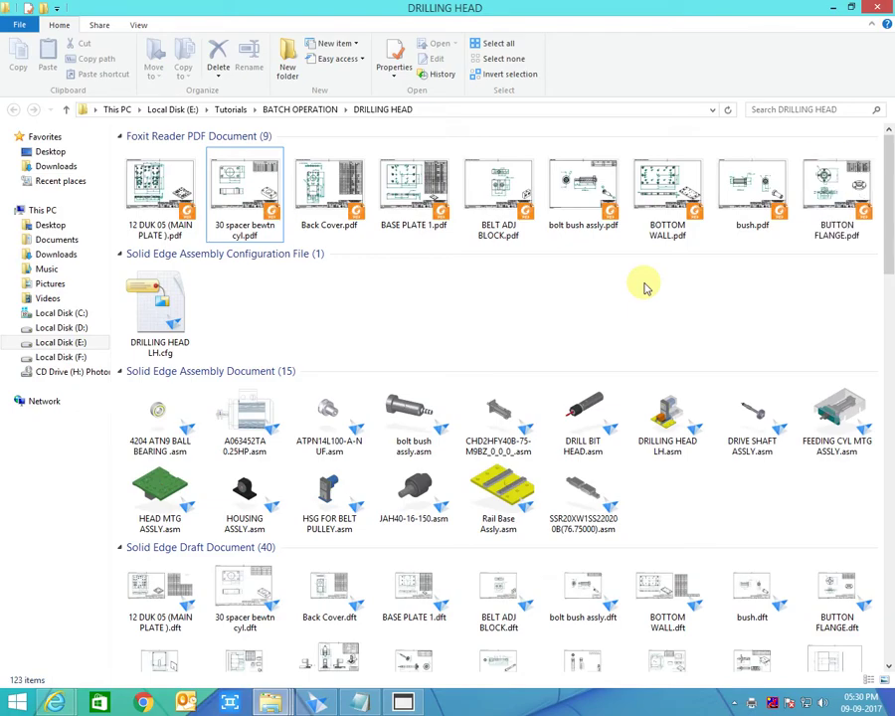
left_click(120, 372)
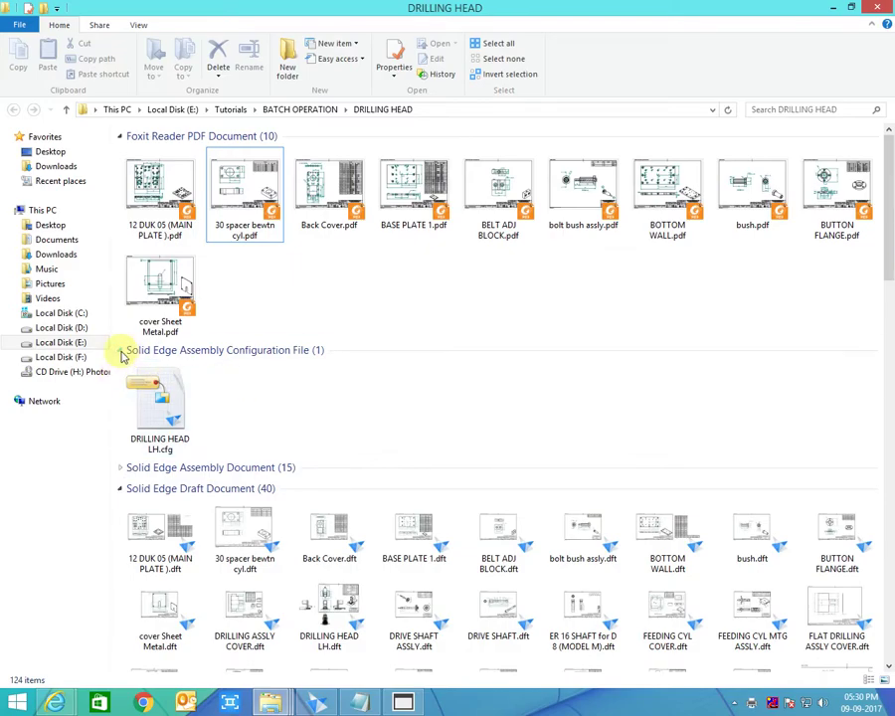
left_click(122, 350)
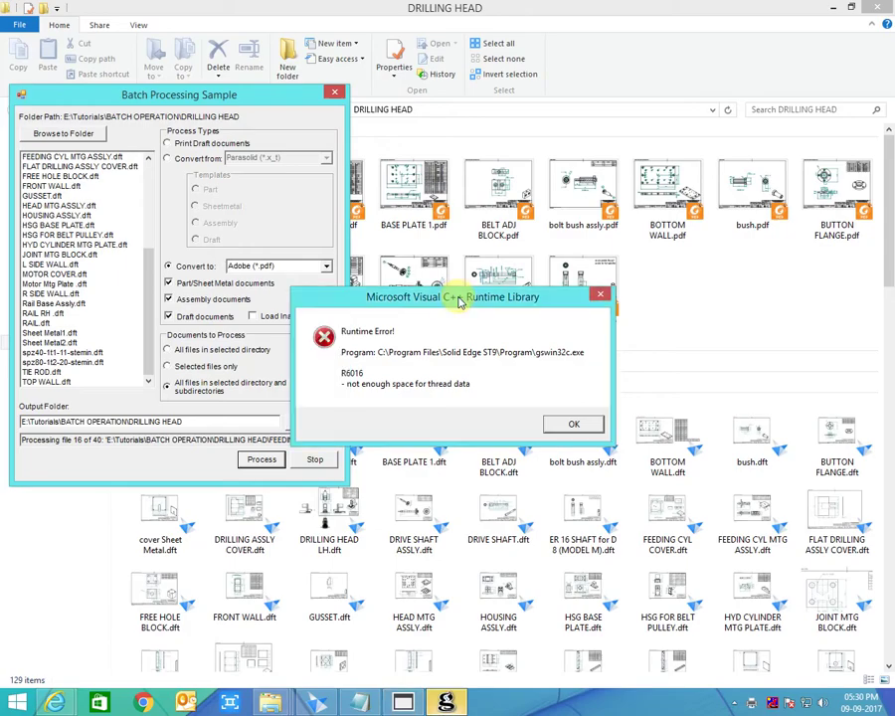
Step: Dismiss the runtime error and dock the DRILLING HEAD folder window beside the Batch Processing Sample window, widening it to show more PDFs
left_click(573, 423)
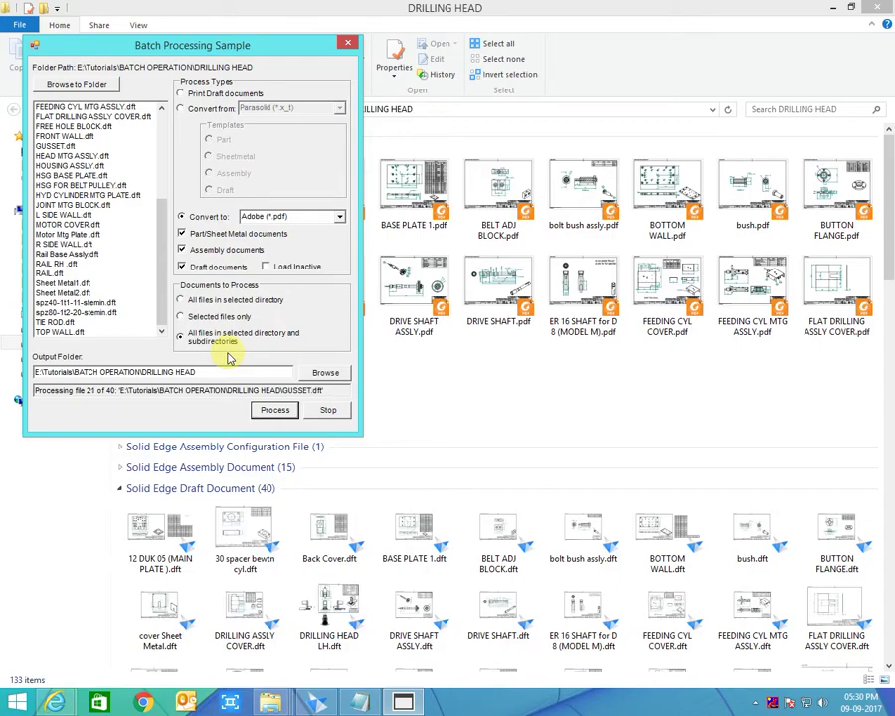
left_click_drag(452, 8, 894, 150)
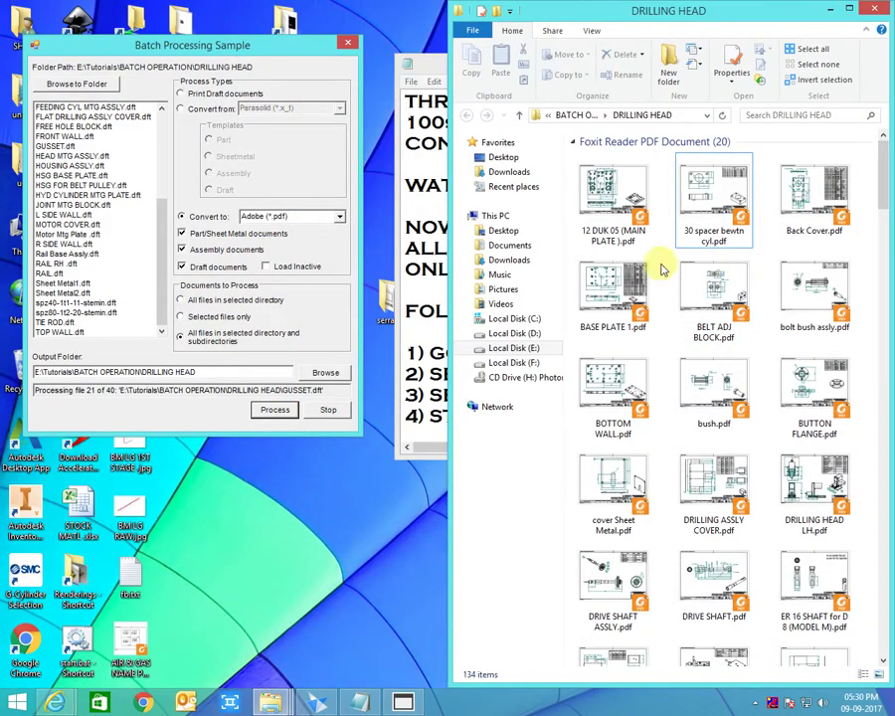
scroll(782, 298, "down", 10)
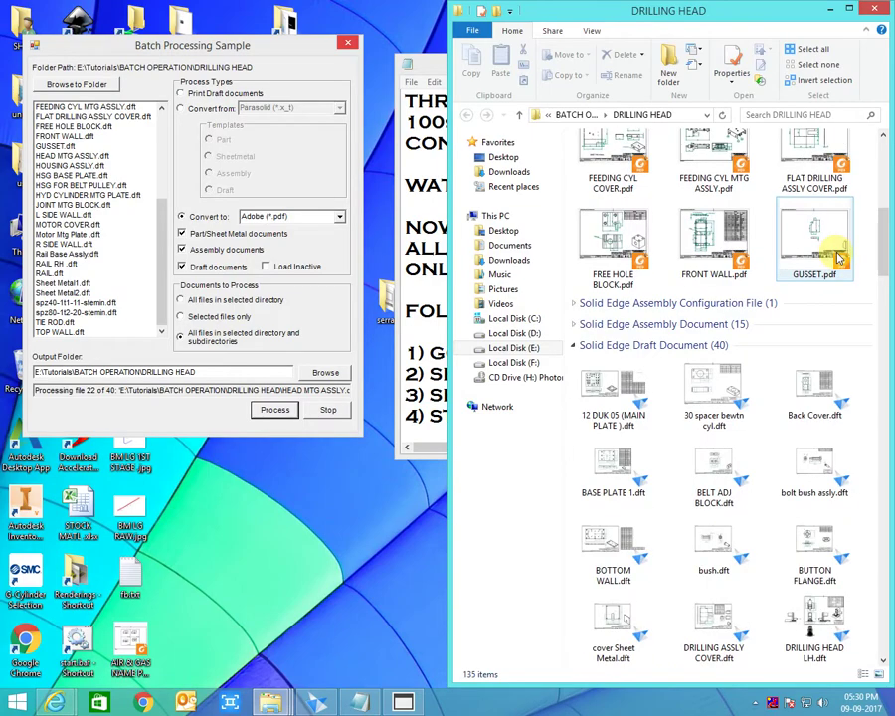
left_click_drag(450, 204, 391, 265)
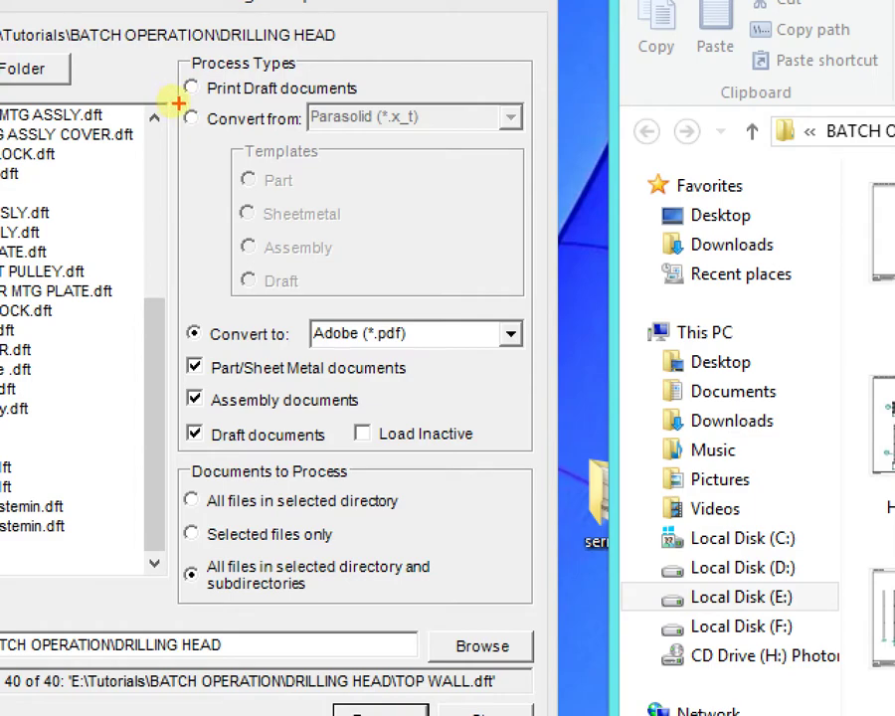
left_click_drag(181, 99, 417, 99)
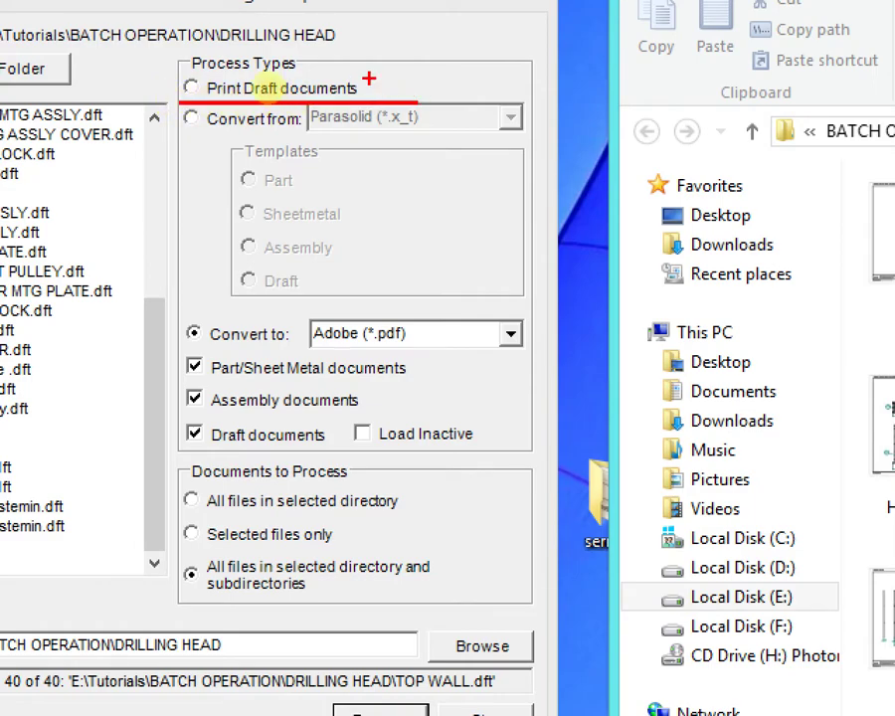
left_click_drag(175, 68, 361, 67)
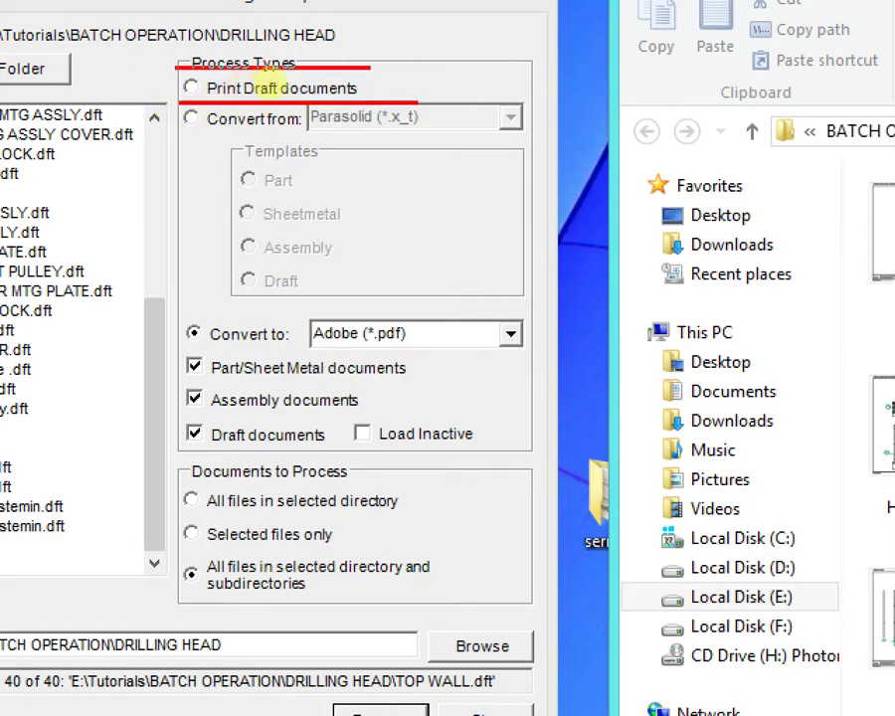
left_click_drag(175, 70, 380, 105)
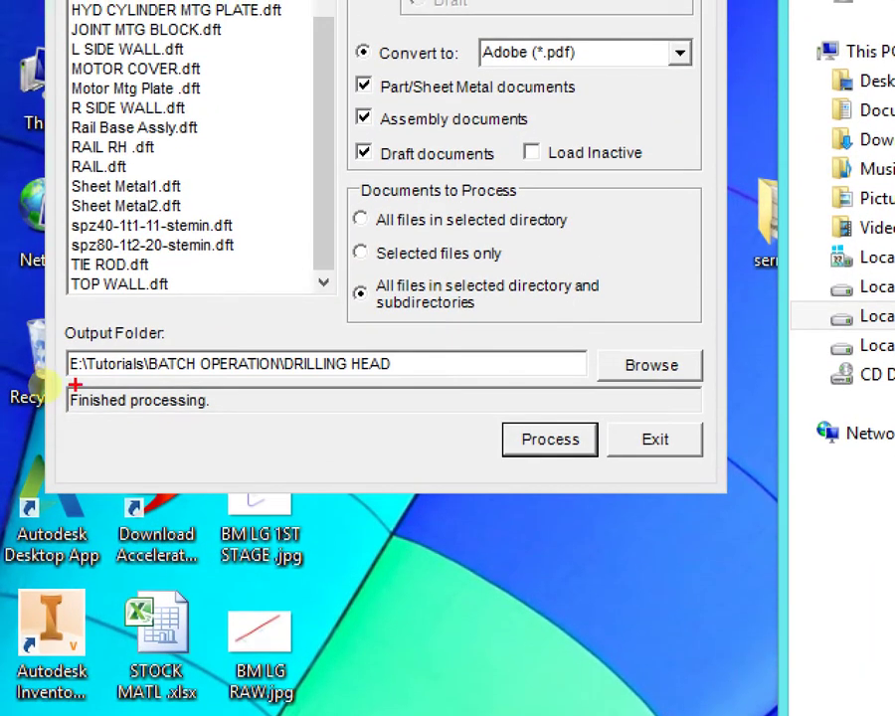
mouse_move(223, 414)
left_mouse_down("ctrl")
mouse_move(213, 400)
mouse_move(60, 387)
left_mouse_up("ctrl")
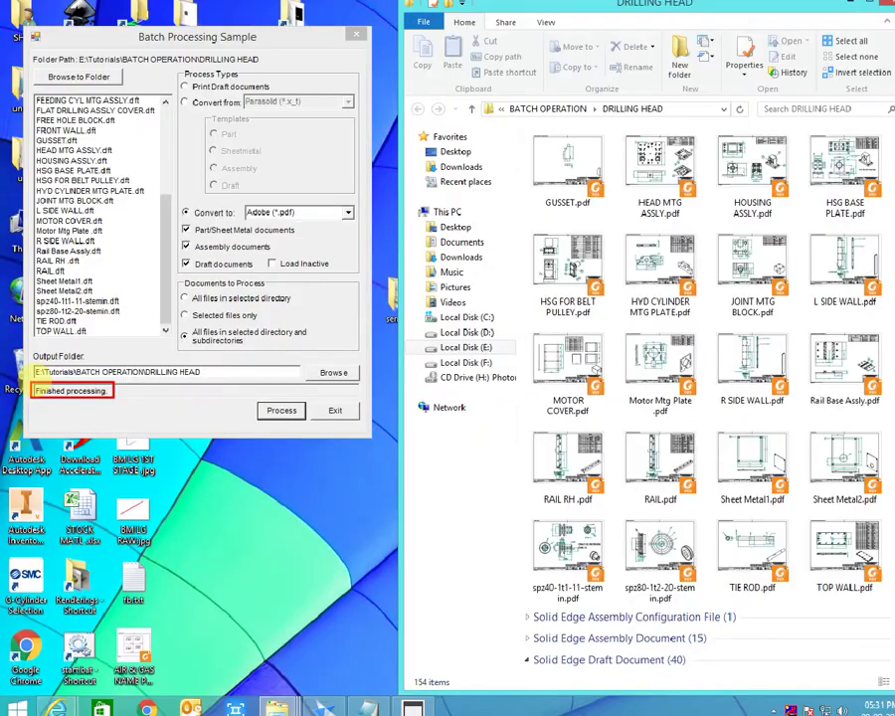
Step: Maximize the DRILLING HEAD folder window, select all the generated PDFs and compare them with the Solid Edge draft documents
left_click(674, 194)
scroll(670, 214, "up", 5)
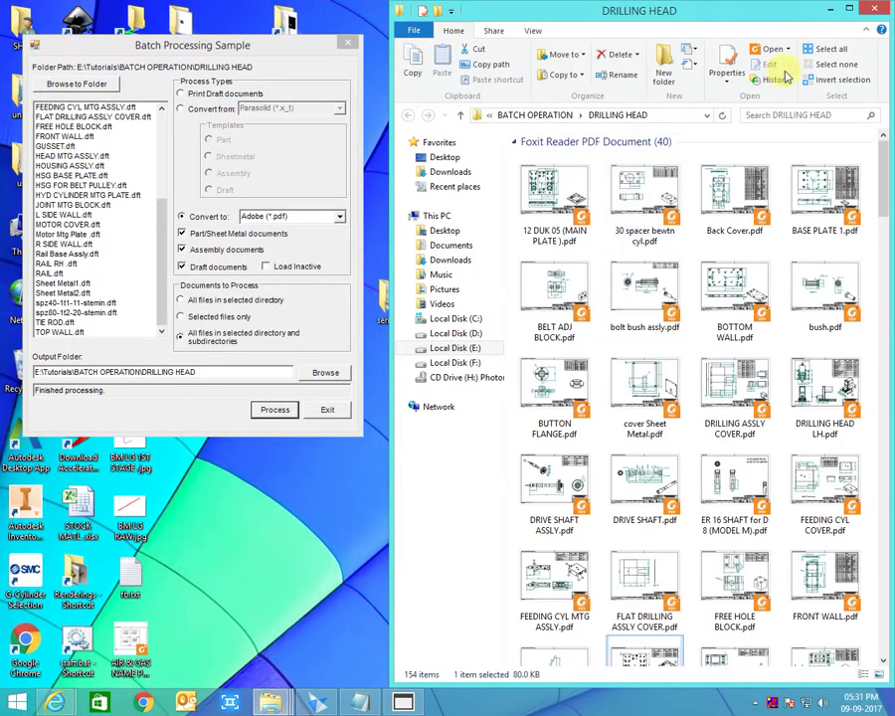
double_click(597, 10)
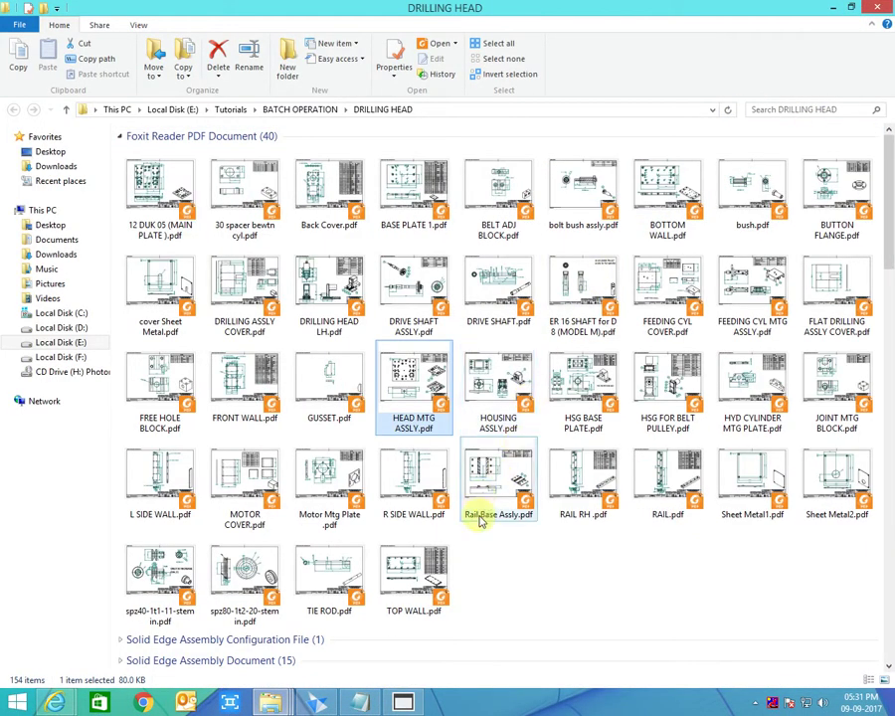
left_click_drag(844, 584, 204, 146)
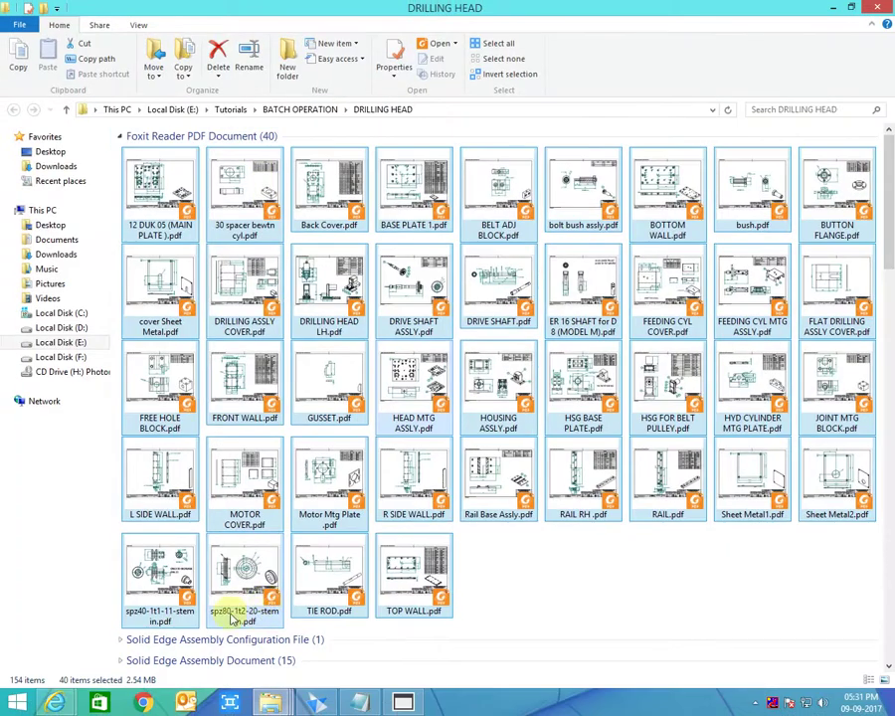
scroll(279, 557, "down", 5)
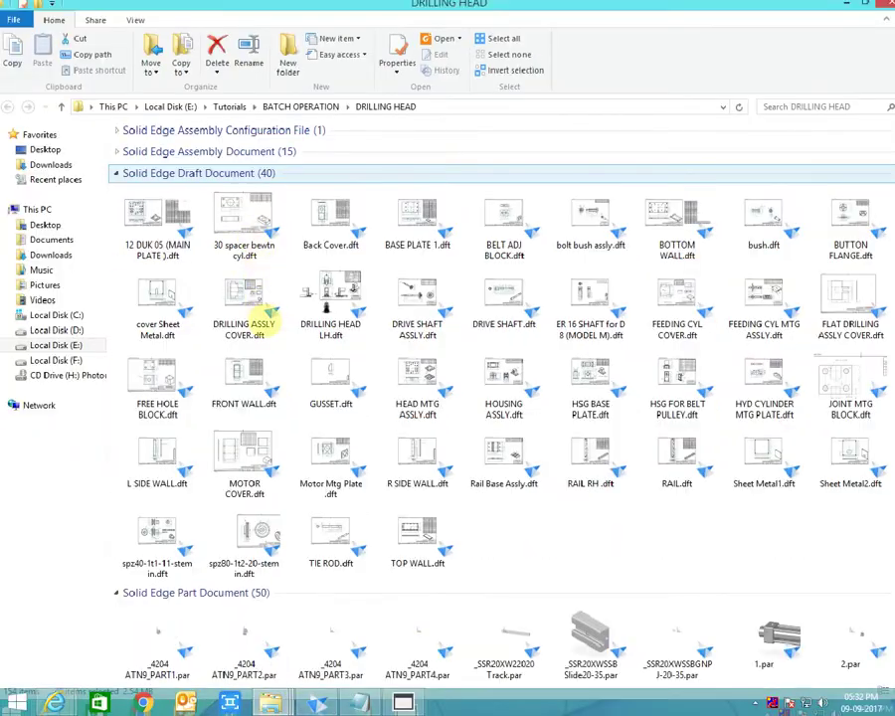
scroll(253, 320, "up", 5)
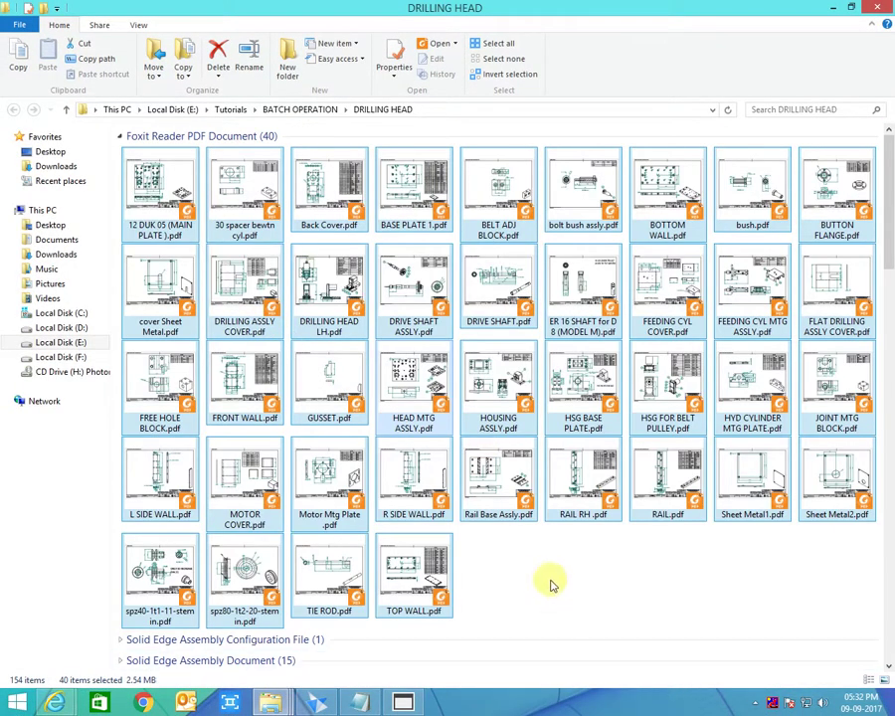
Step: Open BASE PLATE 1.pdf in Foxit Reader, inspect the converted drawing and its hole table, and close it
double_click(426, 201)
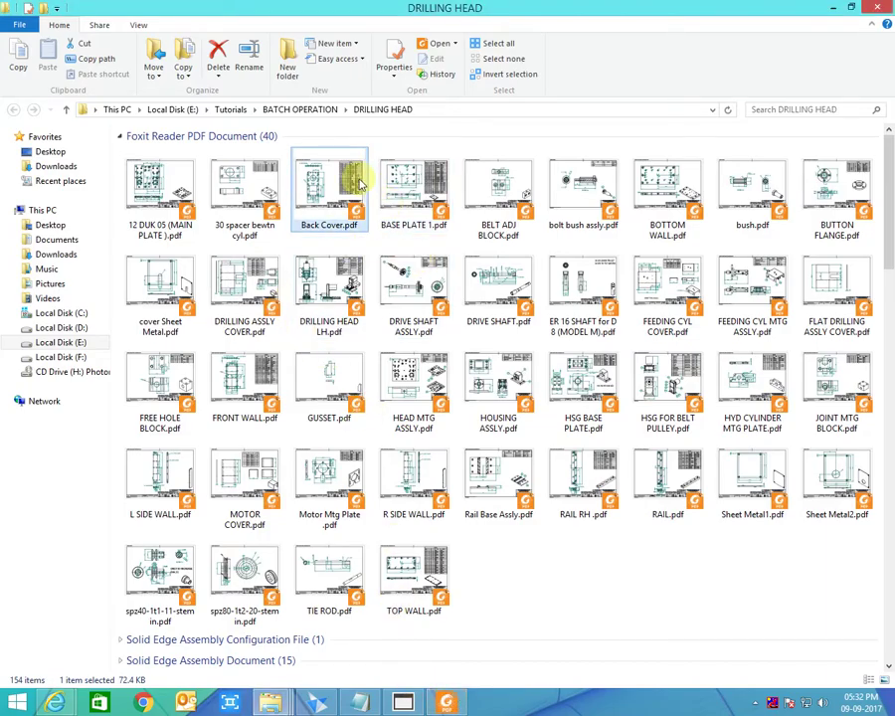
left_click(447, 703)
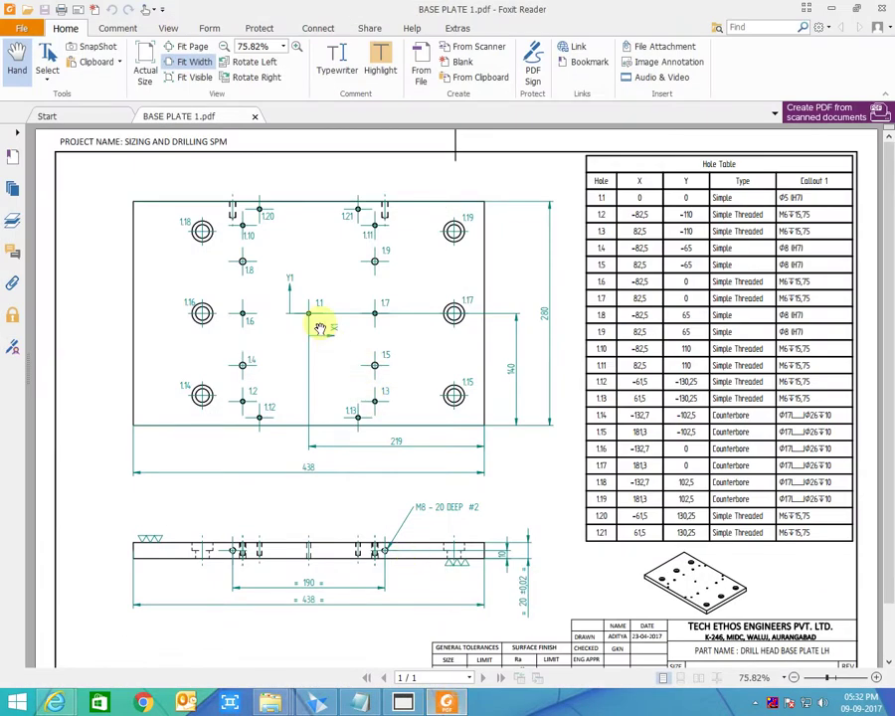
scroll(332, 341, "up", 2, "ctrl")
scroll(255, 288, "down", 2, "ctrl")
scroll(526, 249, "up", 1, "ctrl")
scroll(577, 248, "down", 1, "ctrl")
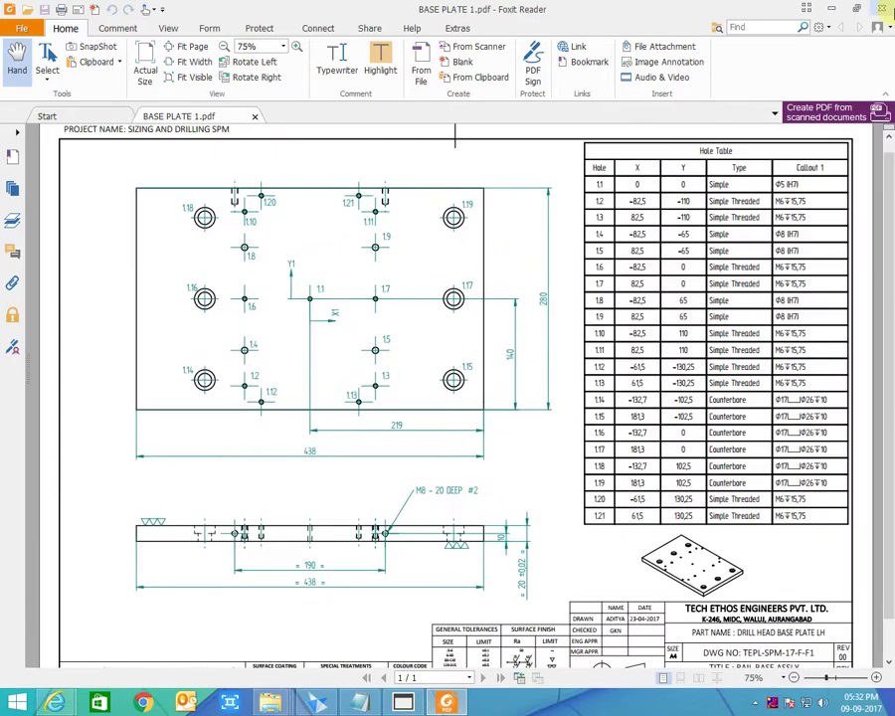
left_click(882, 8)
Step: Check the converted drawings 30 spacer bewtn cyl.pdf and 12 DUK 05 (MAIN PLATE ).pdf one after the other, closing each
double_click(237, 197)
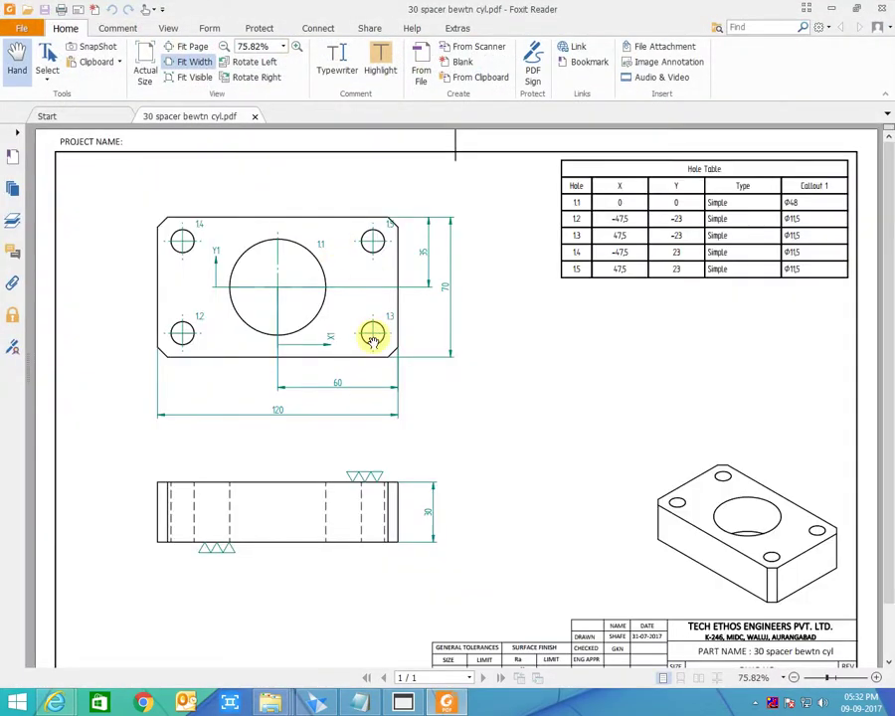
scroll(370, 339, "down", 2)
left_click(881, 8)
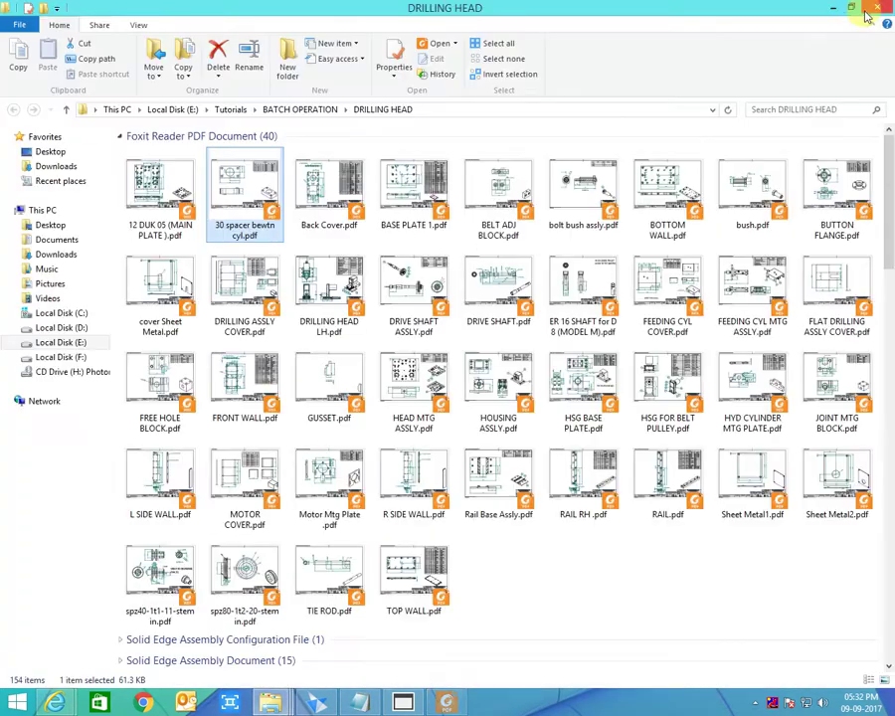
double_click(149, 179)
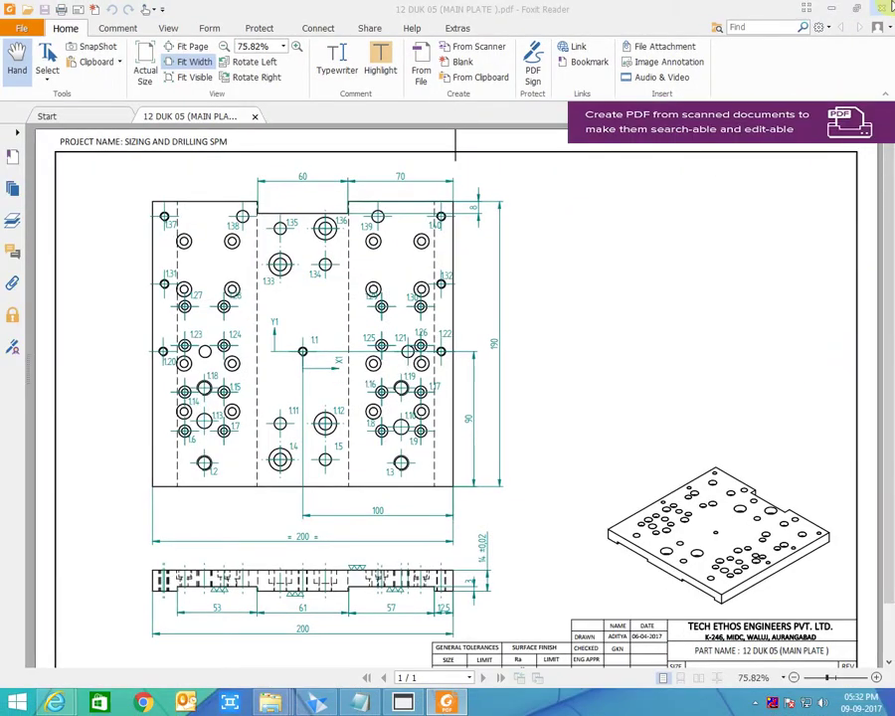
left_click(881, 8)
Step: Switch to the Notepad note and add "5) IT WILL AUTOMATICALLY FINISH", a blank line and "THANKS FOR WATCHING" below item 4
left_click(359, 703)
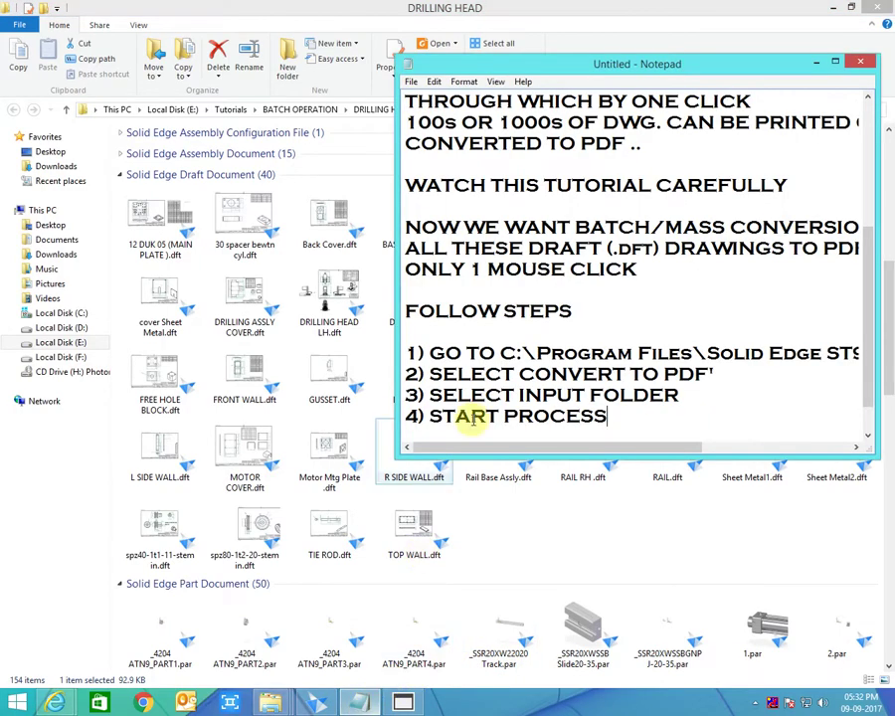
key("Return")
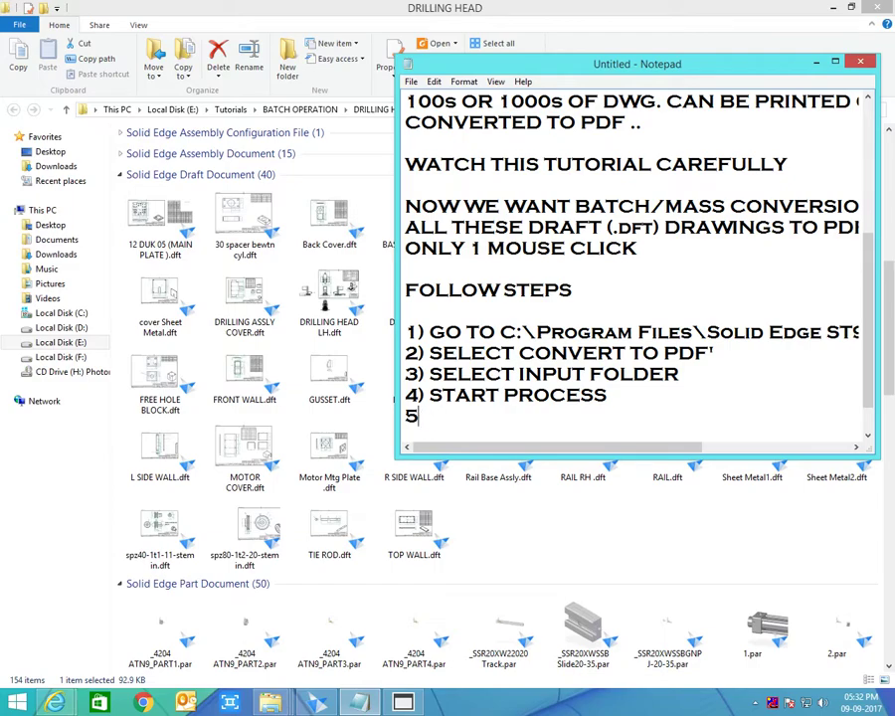
type("5) IT WILL AUTOMATICALLY")
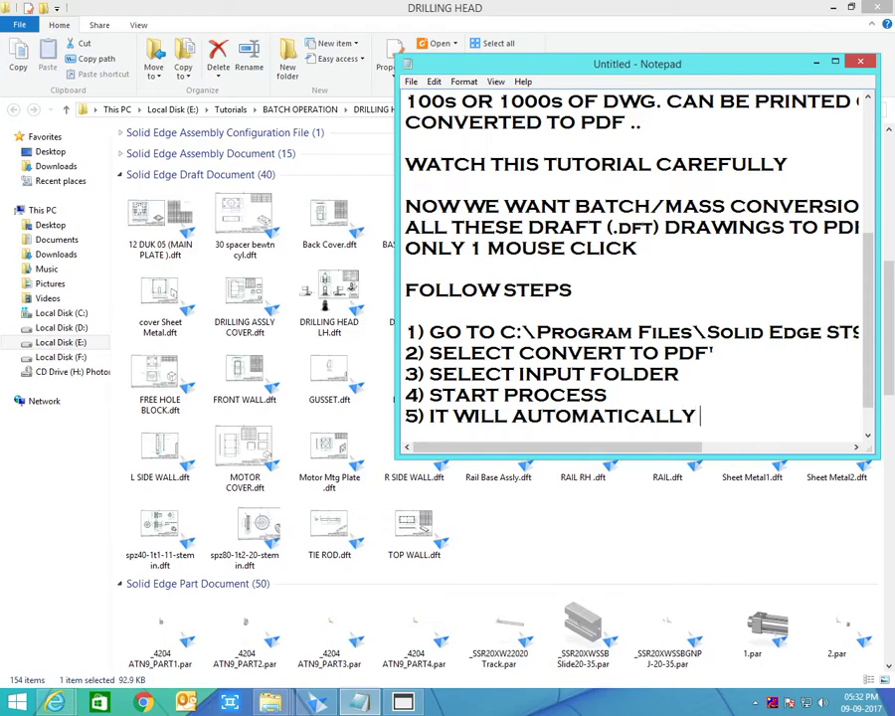
type(" FINISH")
key("Return")
key("Return")
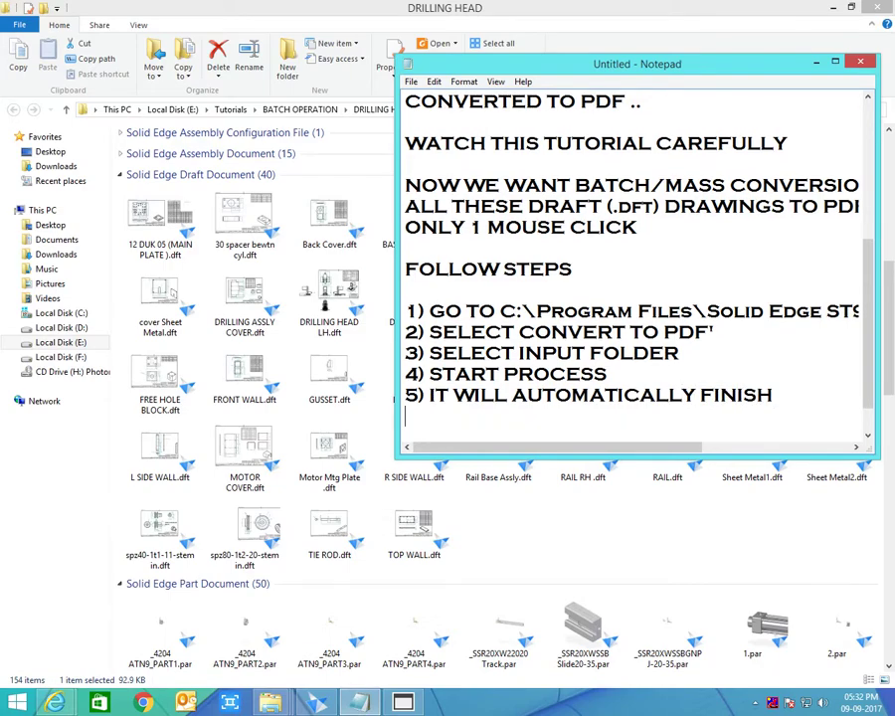
type("THANKS FOR ")
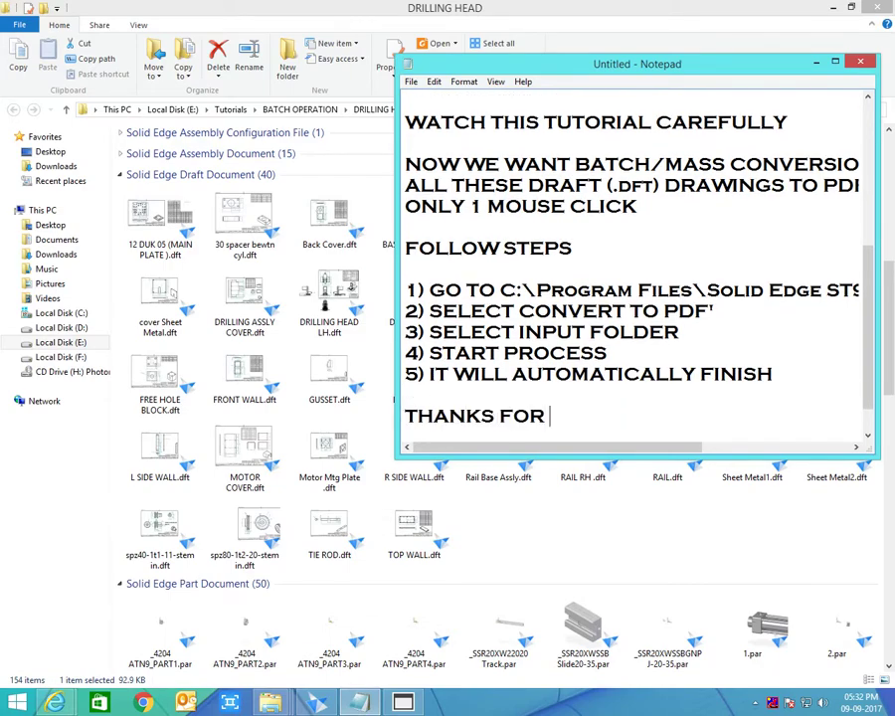
type("WATCHING")
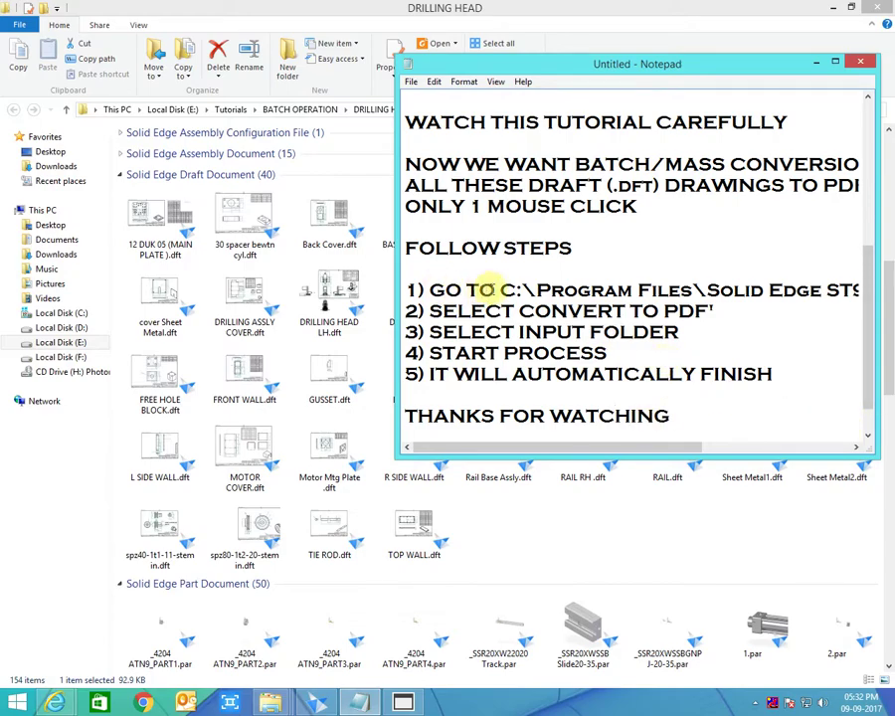
Step: Highlight the Solid Edge ST9\Custom\Batch\Bin folder path in the note's first item
left_click_drag(504, 289, 893, 298)
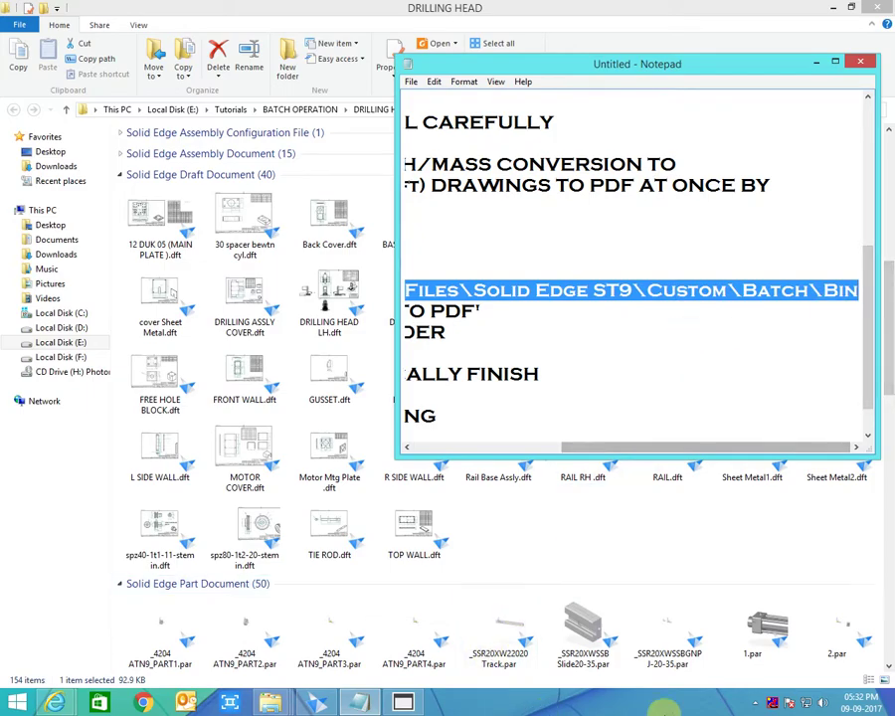
left_click(746, 704)
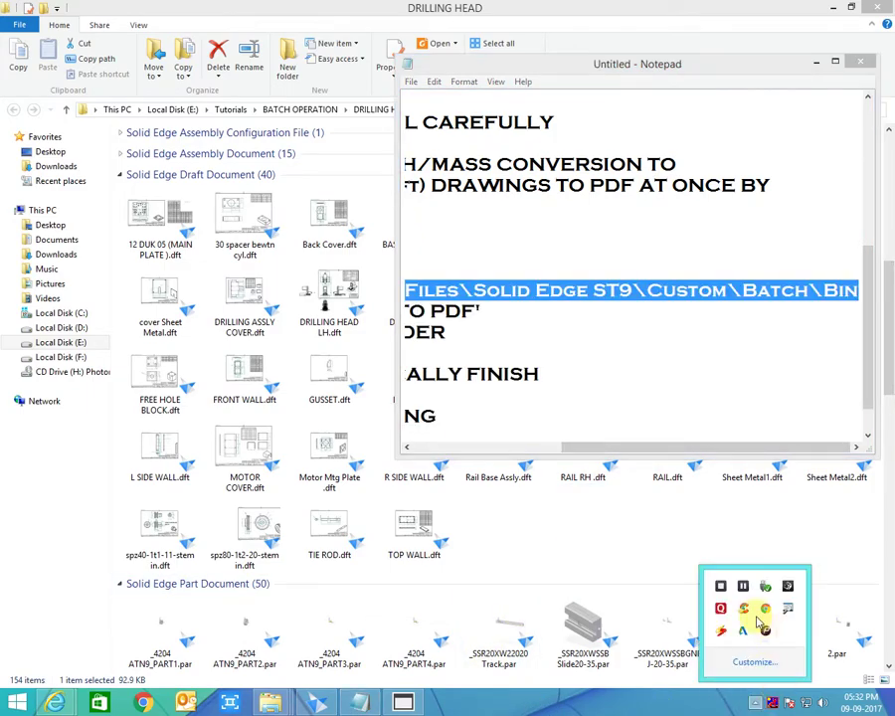